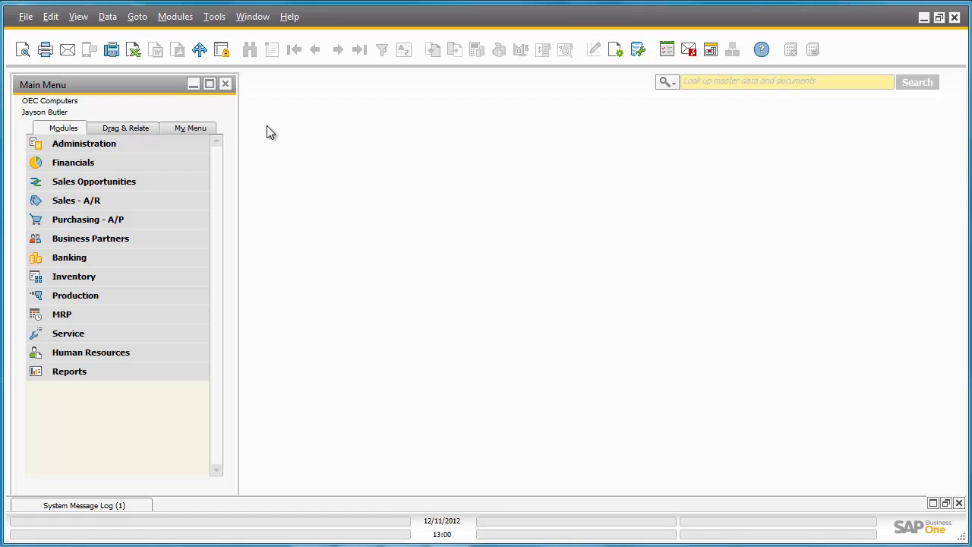
Review Company Details Basic Initialization, leaving depreciation calculated by Month
click(195, 143)
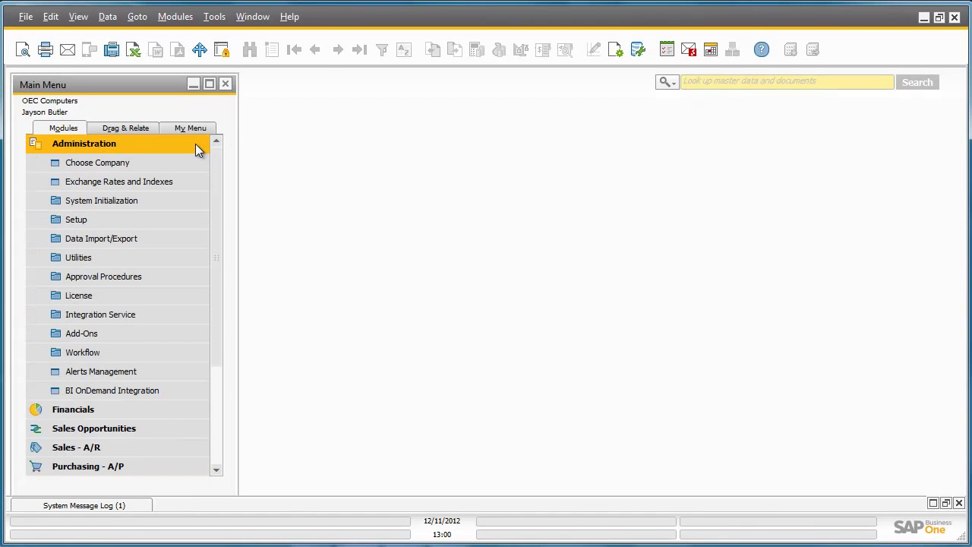
click(180, 199)
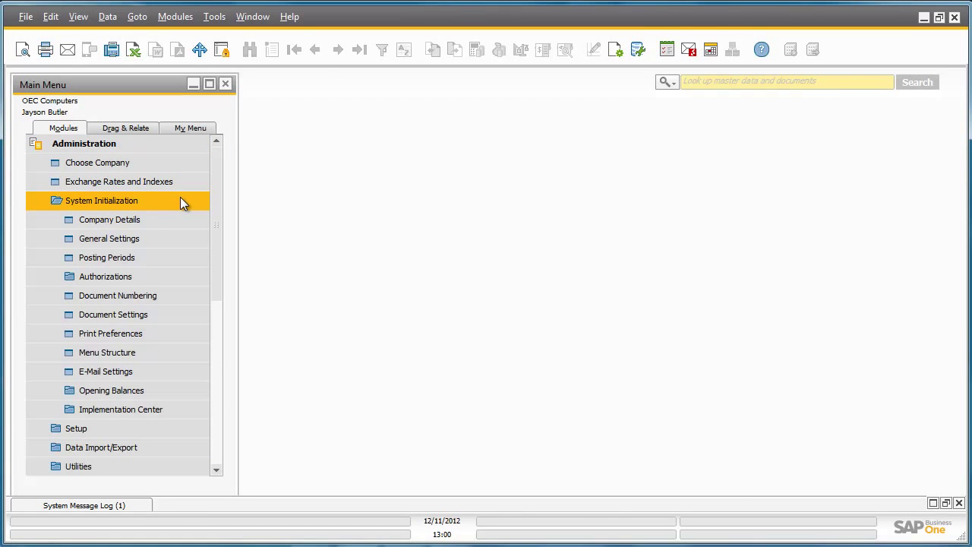
click(181, 218)
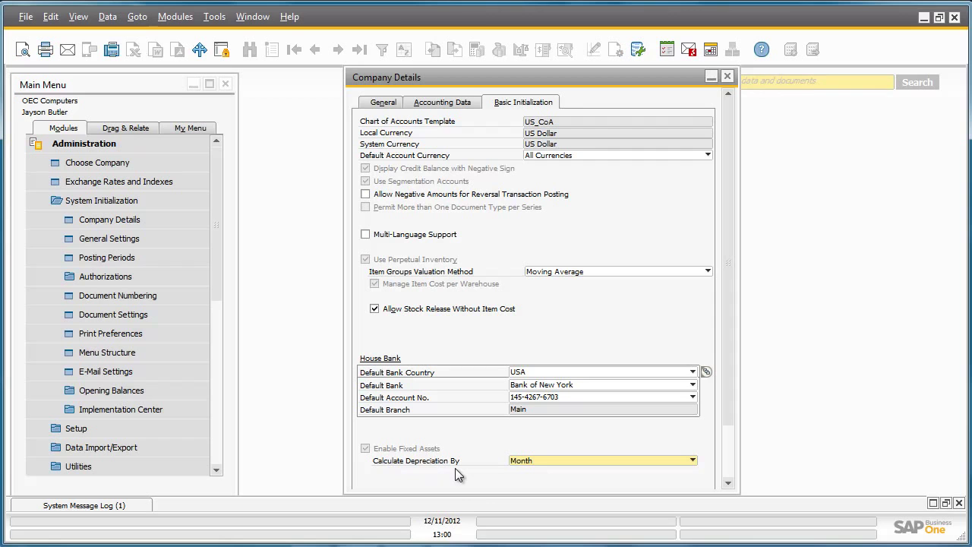
click(552, 460)
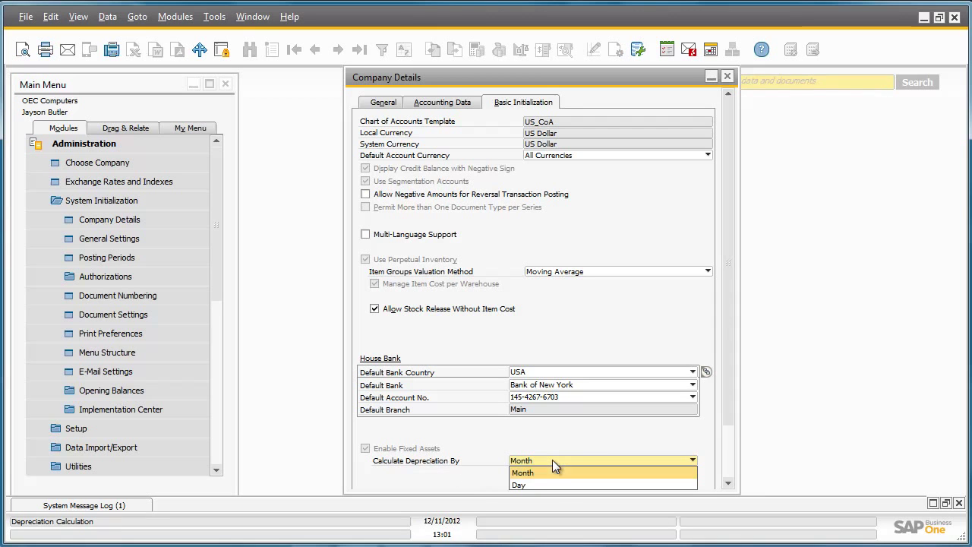
click(572, 444)
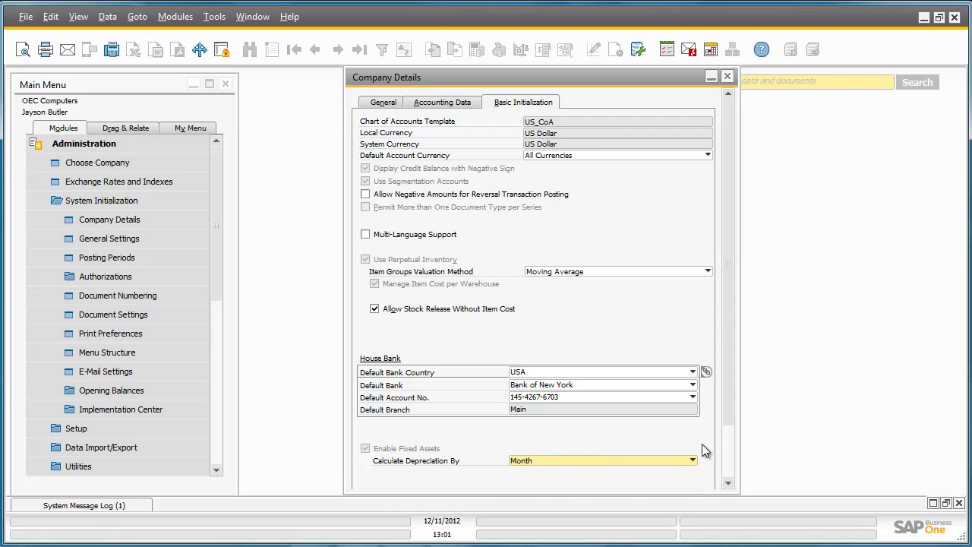
drag(730, 411, 721, 467)
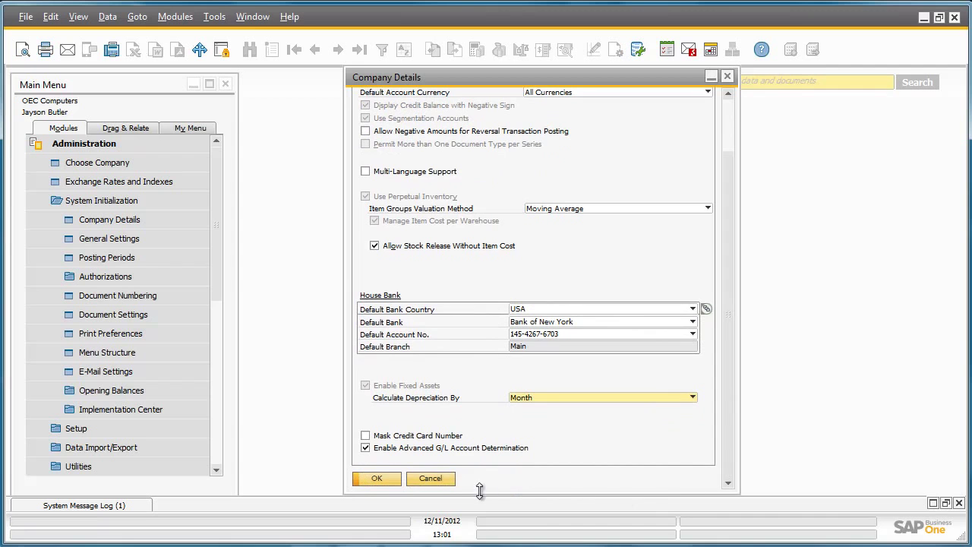
Close Company Details unsaved and view the FA Motors fixed asset account determination
click(444, 483)
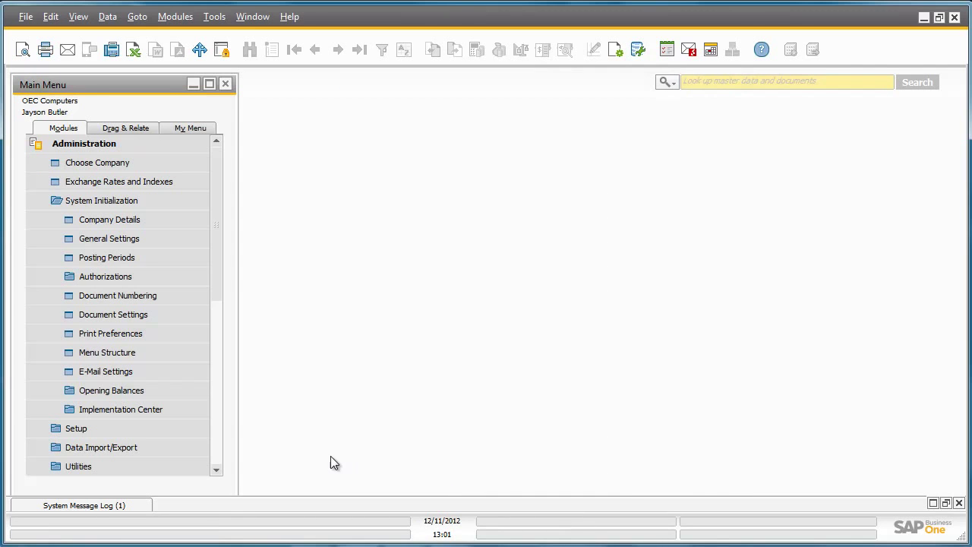
click(196, 428)
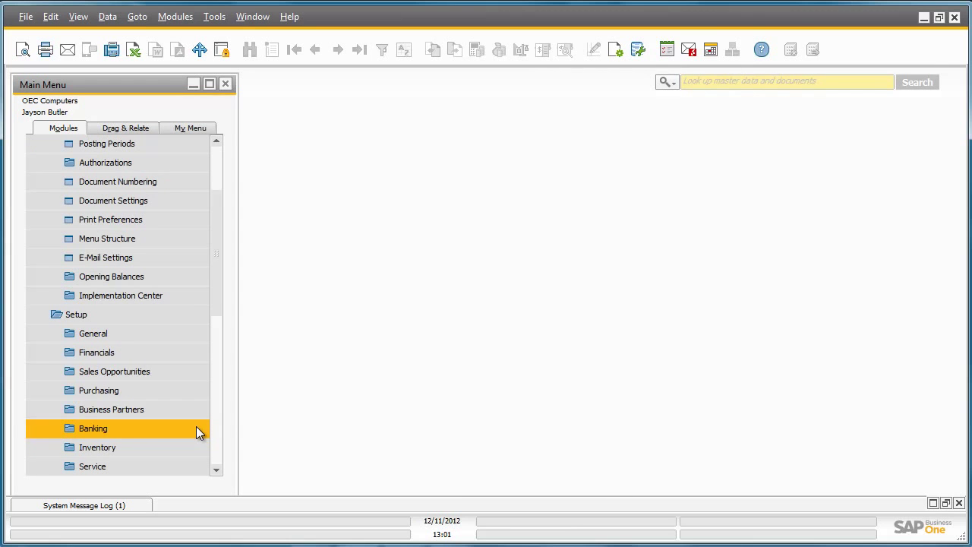
click(190, 354)
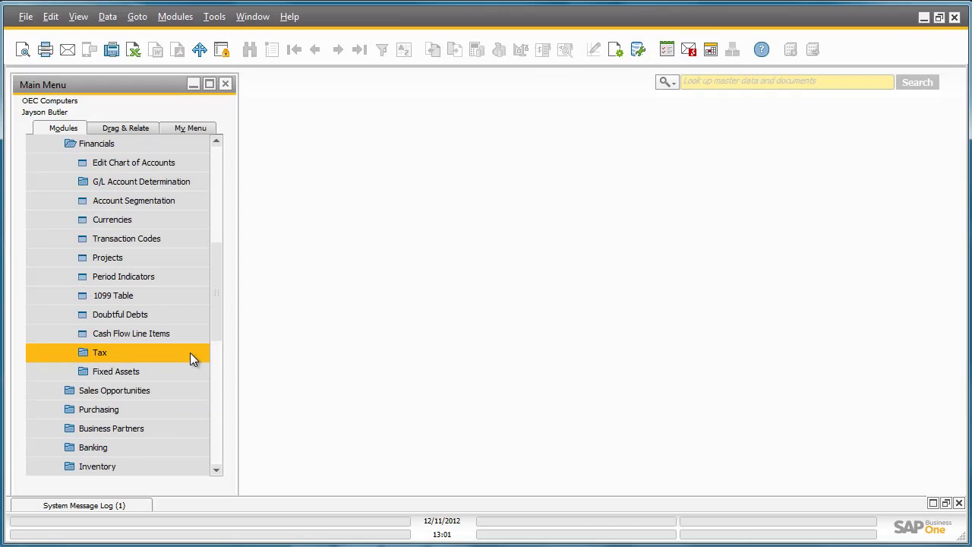
click(191, 373)
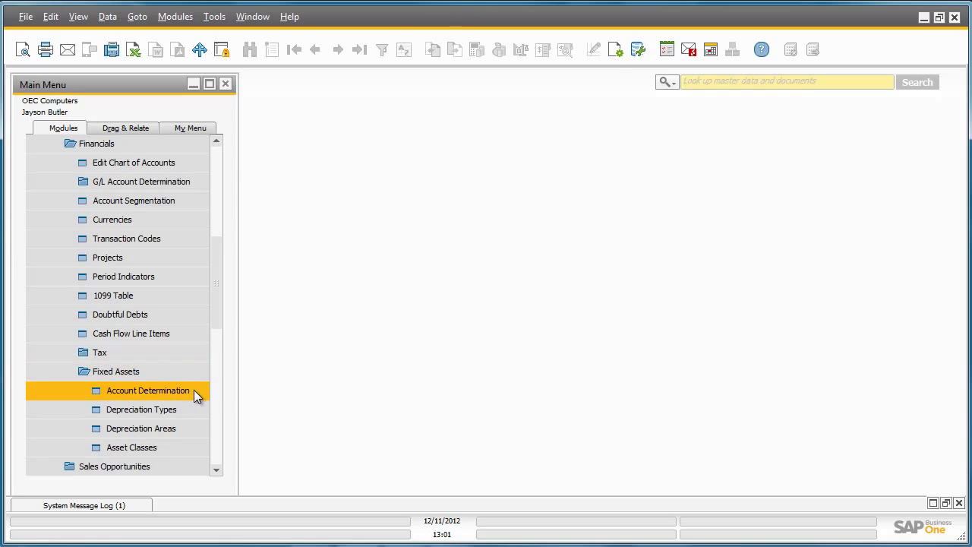
click(194, 390)
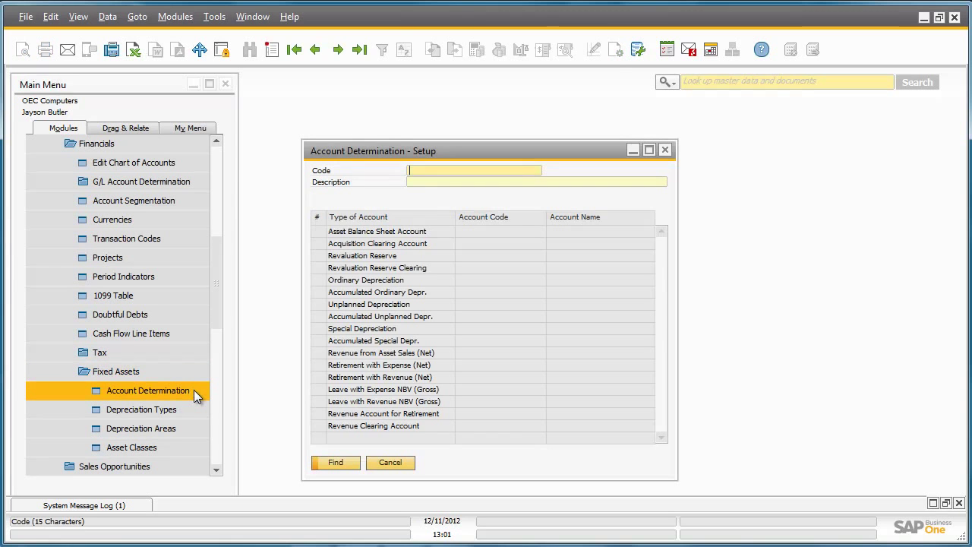
click(360, 49)
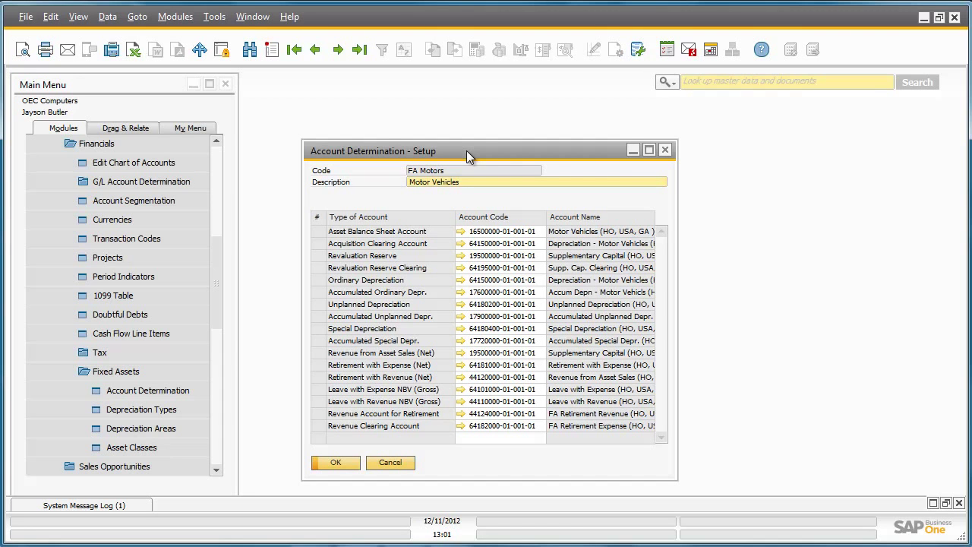
View depreciation type MV_SL, Straight Line, and its calculation method options
click(664, 150)
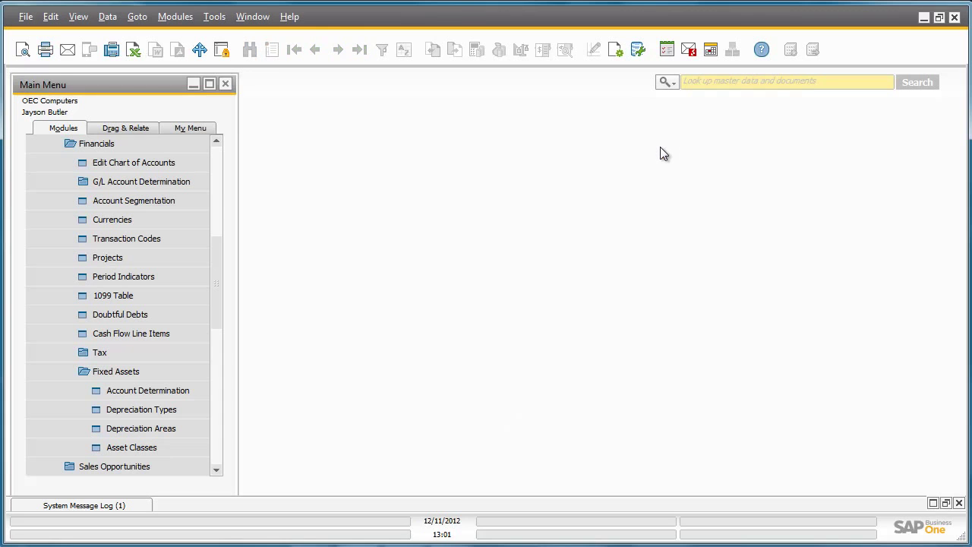
click(196, 410)
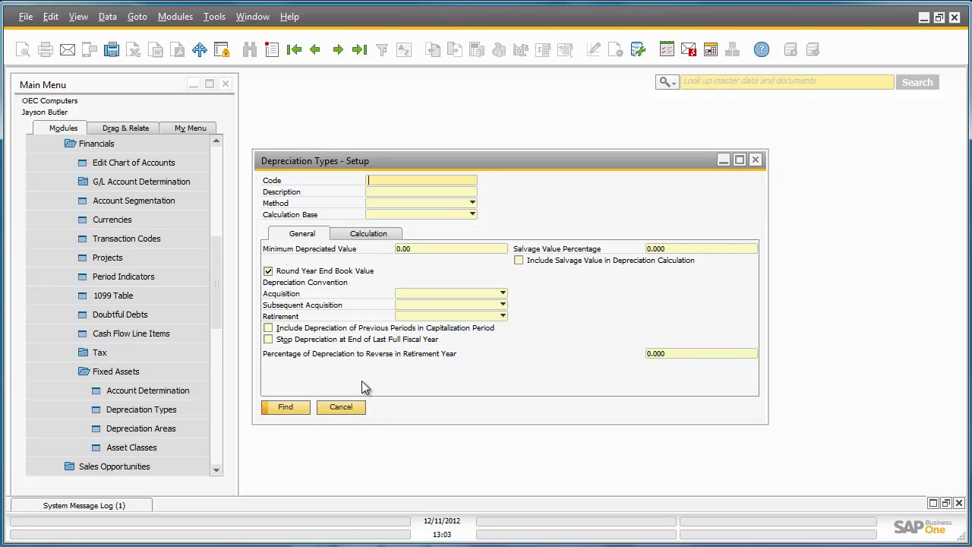
click(318, 53)
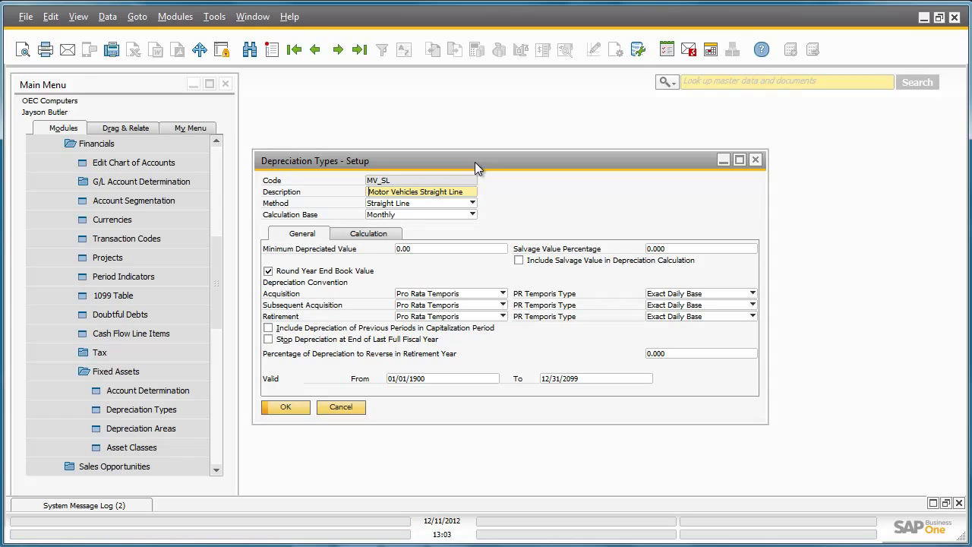
click(443, 203)
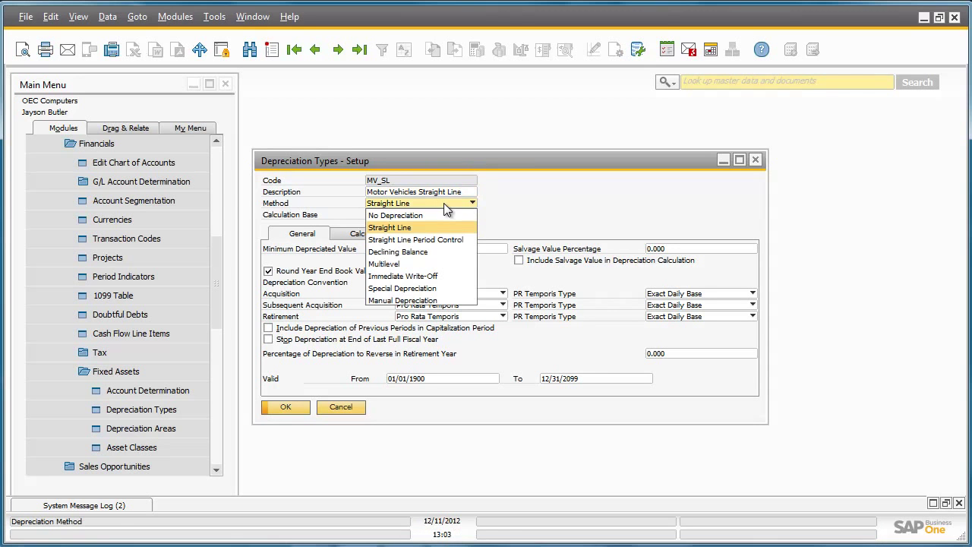
click(443, 203)
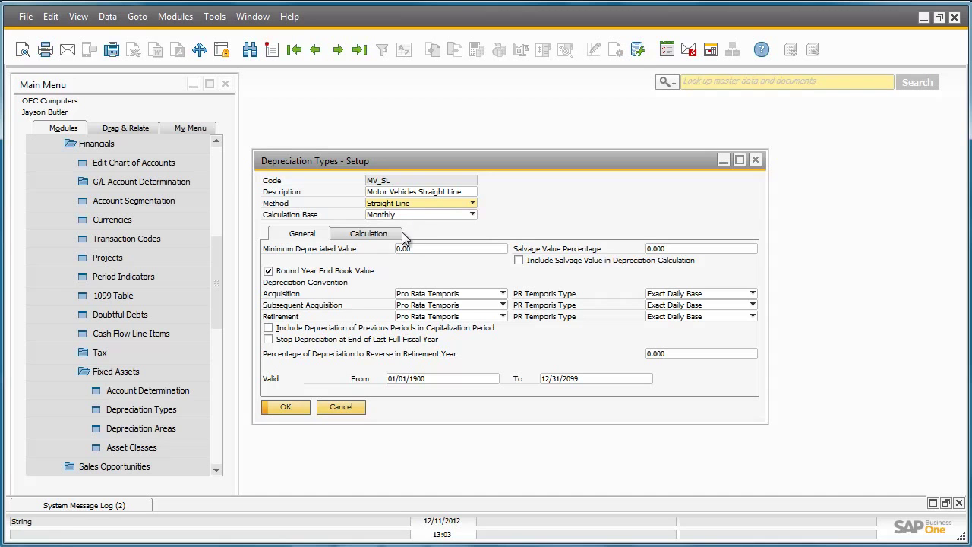
click(387, 240)
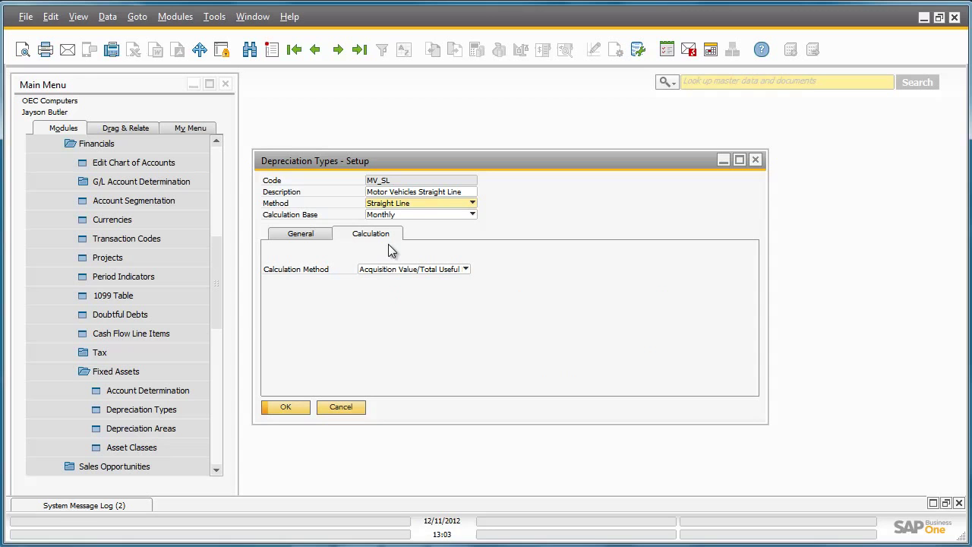
click(464, 269)
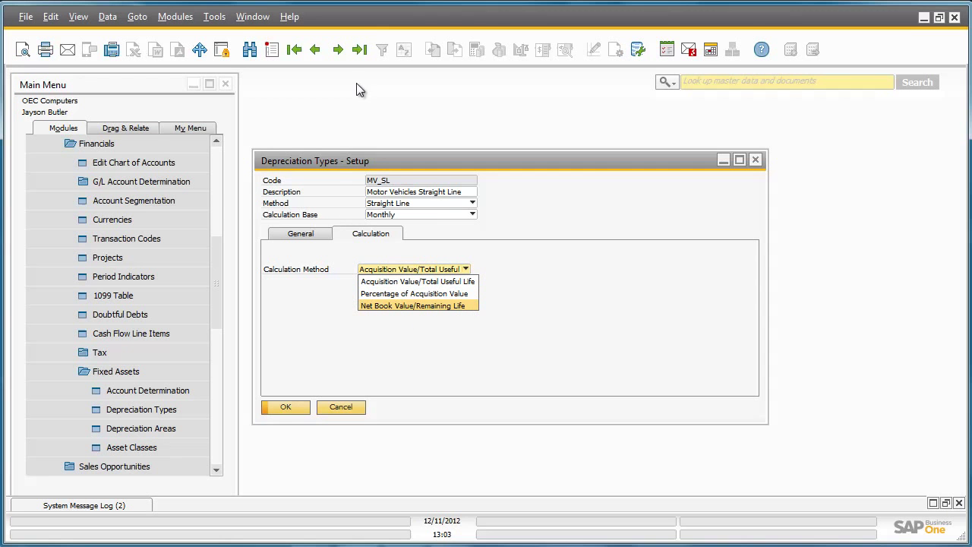
View MV_Int's Multilevel levels: 12.5% for 6 years, then 6.25% for 4 years
click(360, 52)
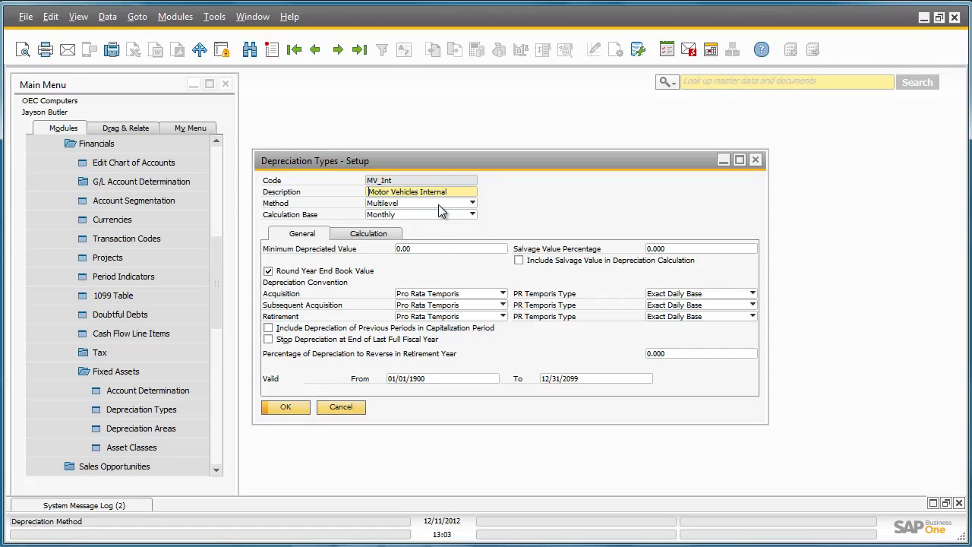
click(440, 204)
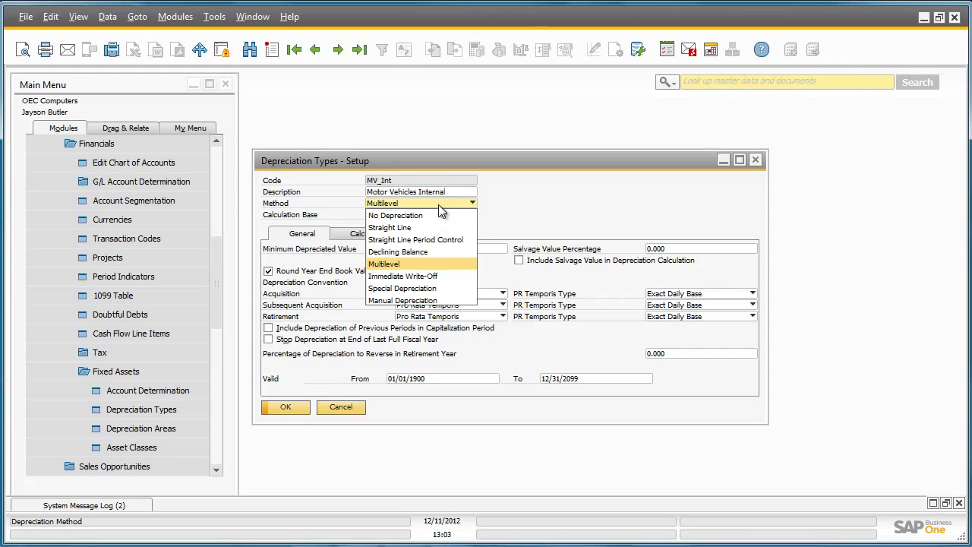
click(439, 210)
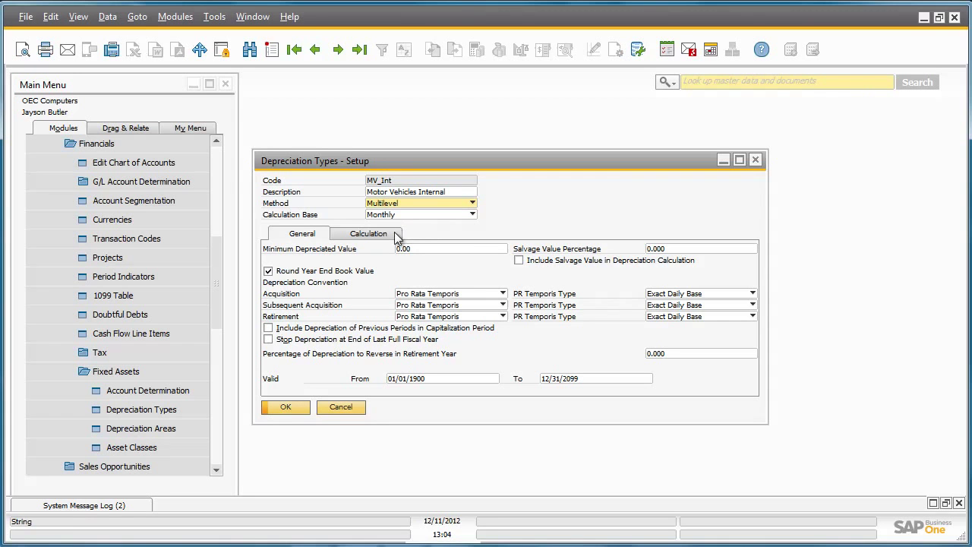
click(394, 238)
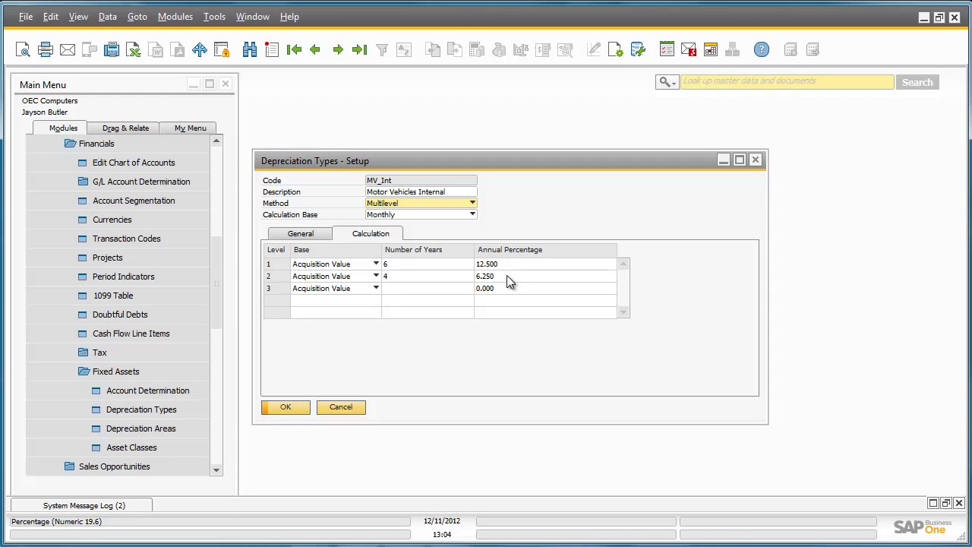
Review the Internal and GAAP depreciation areas, then close the setup without changes
click(353, 406)
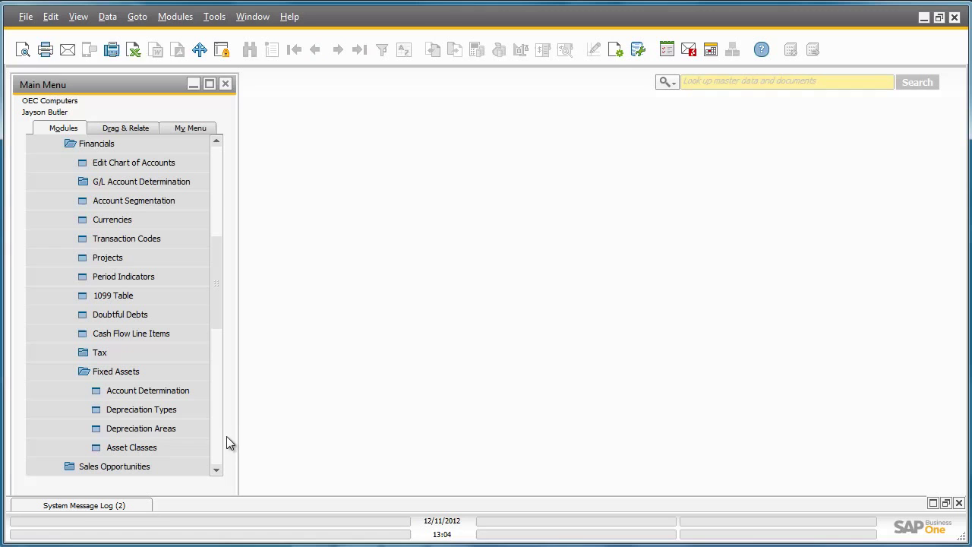
click(199, 430)
click(358, 50)
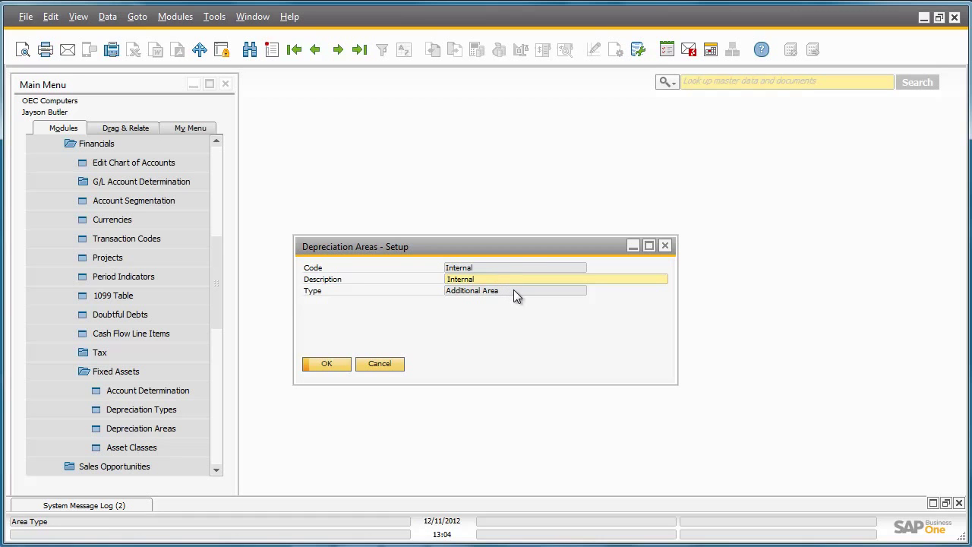
click(316, 50)
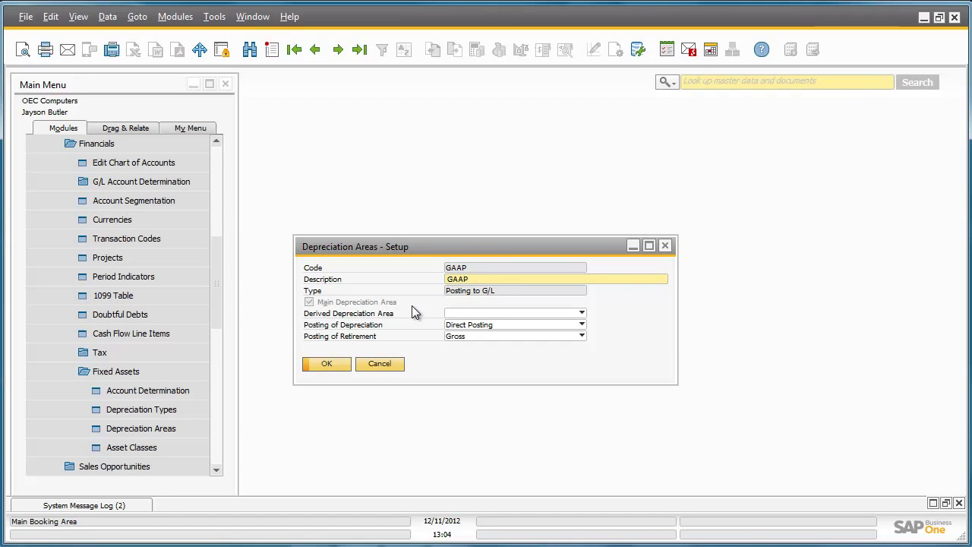
click(393, 363)
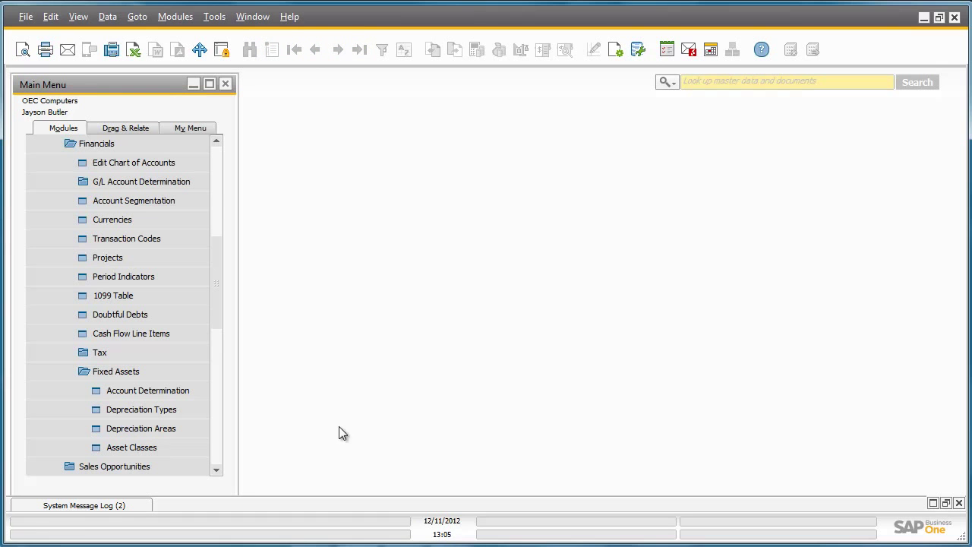
Review asset class MV Motor Vehicles with its GAAP and Internal areas, then close it
click(199, 447)
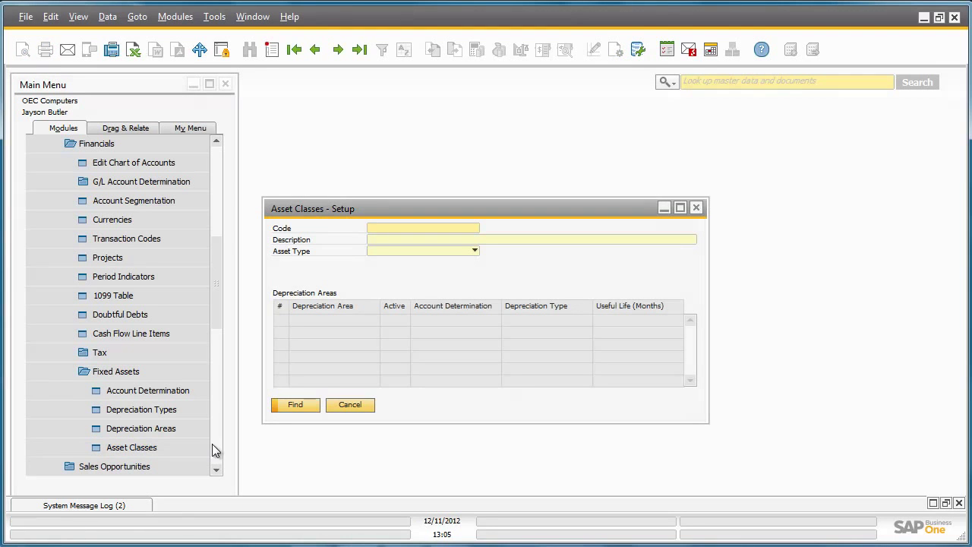
click(360, 51)
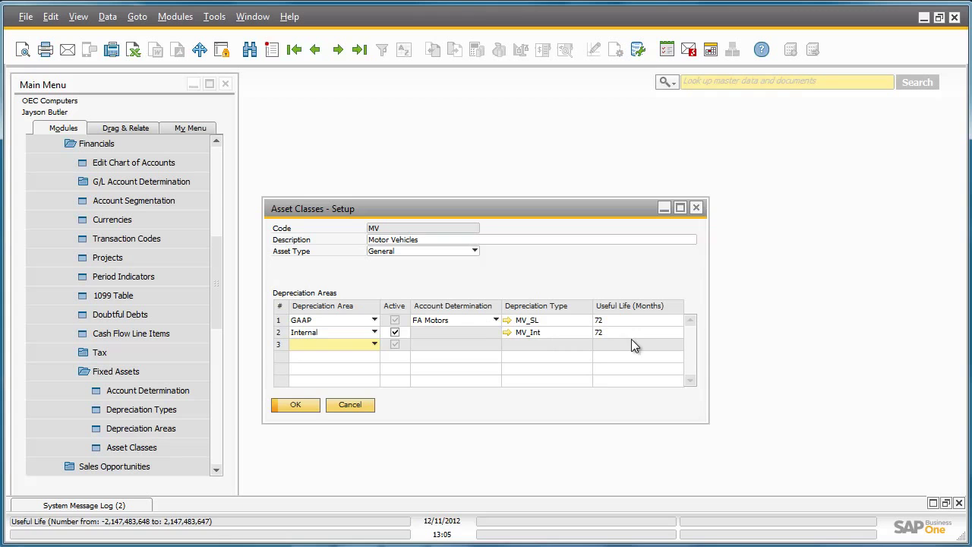
click(696, 210)
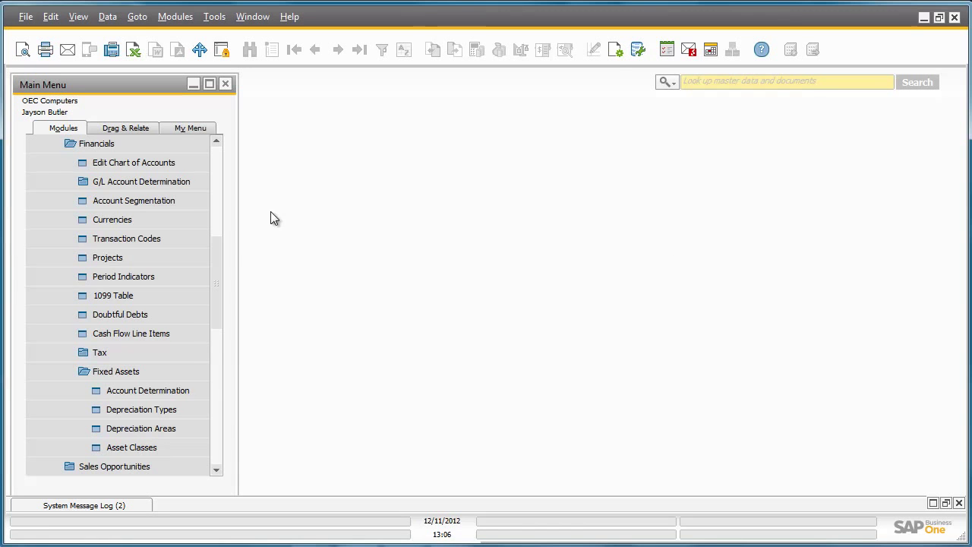
Open a new Asset Master Data form from Financials > Fixed Assets
scroll(245, 309, down, 4)
scroll(244, 382, down, 5)
scroll(240, 410, down, 1)
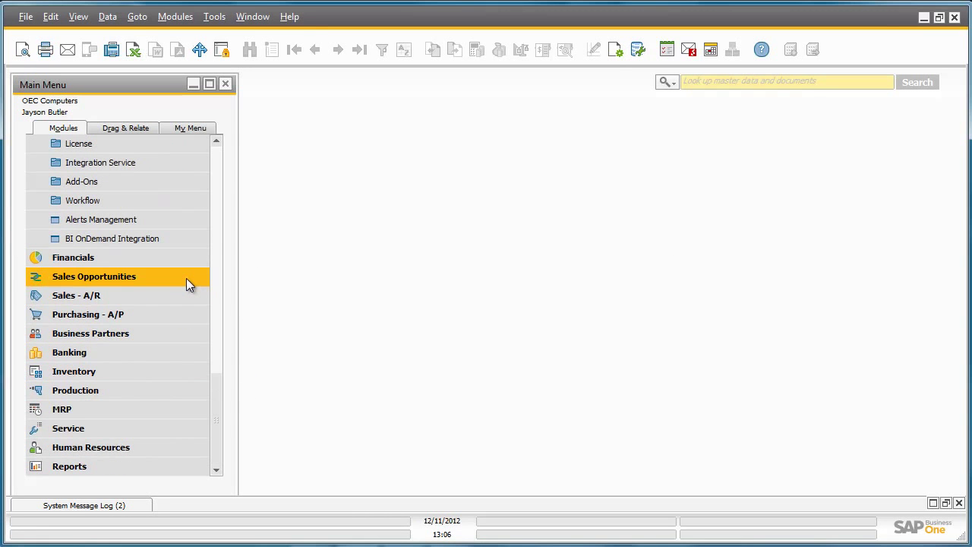
click(187, 259)
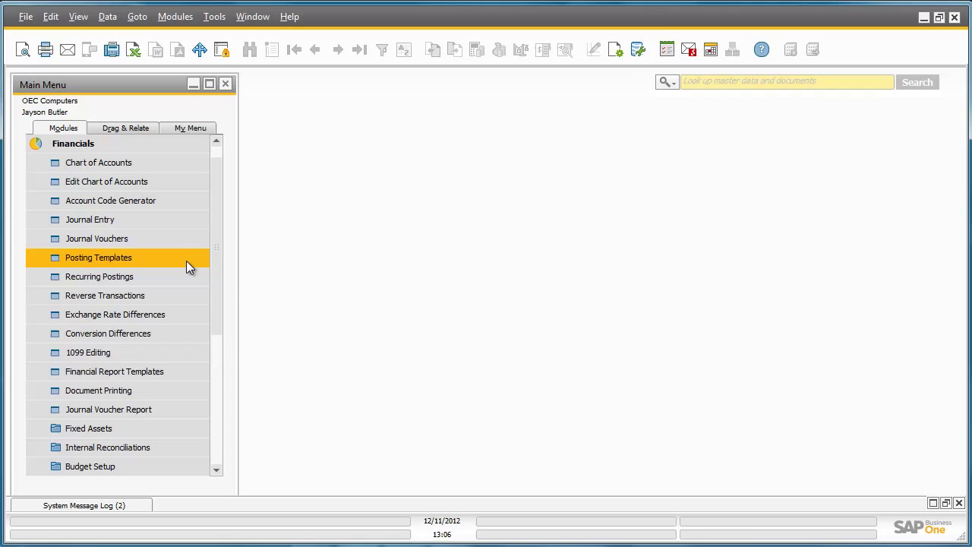
click(184, 427)
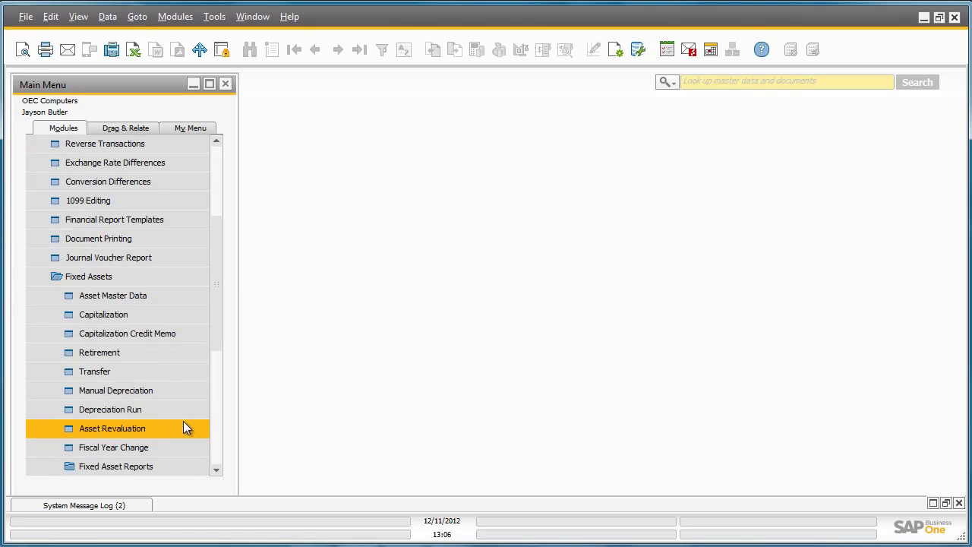
click(194, 298)
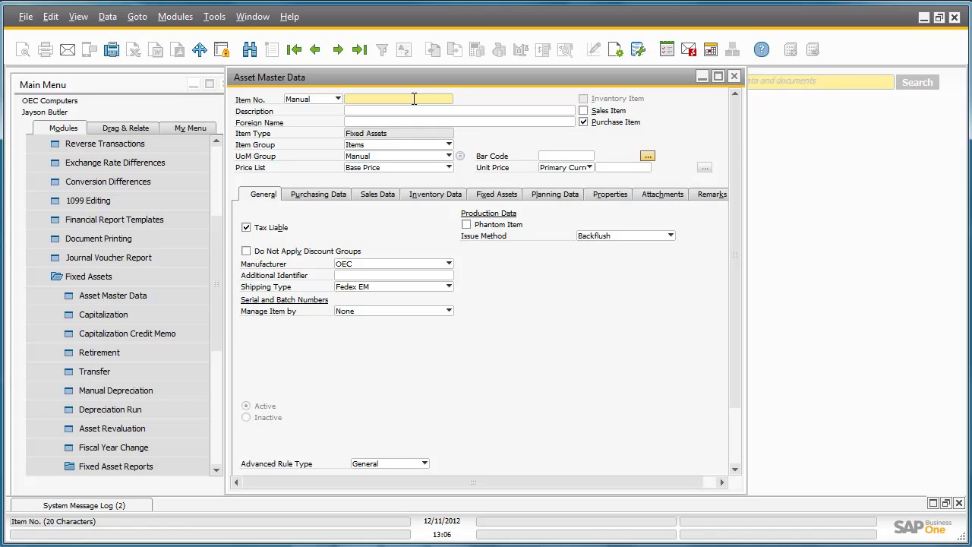
Enter CAR as the new asset's item number and description
text(CAR)
click(411, 109)
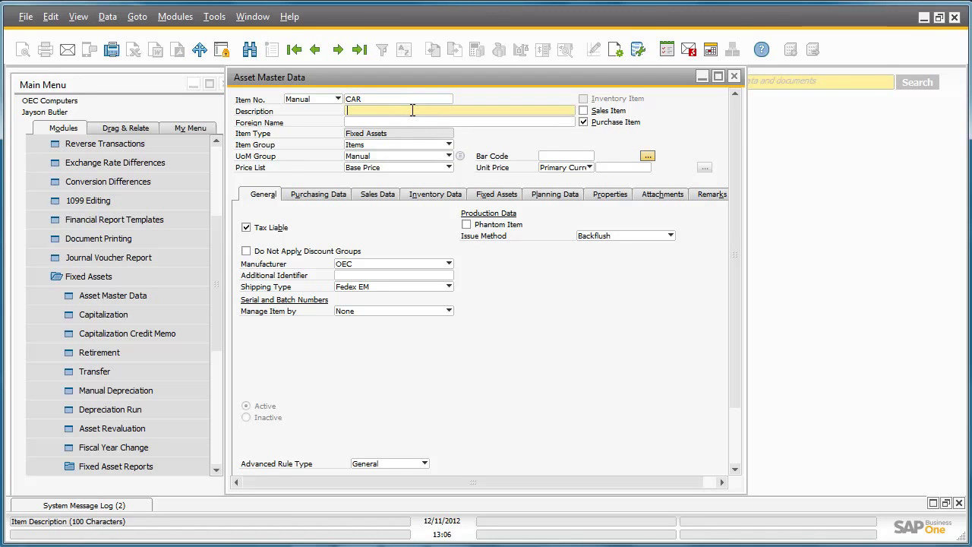
text(CAR)
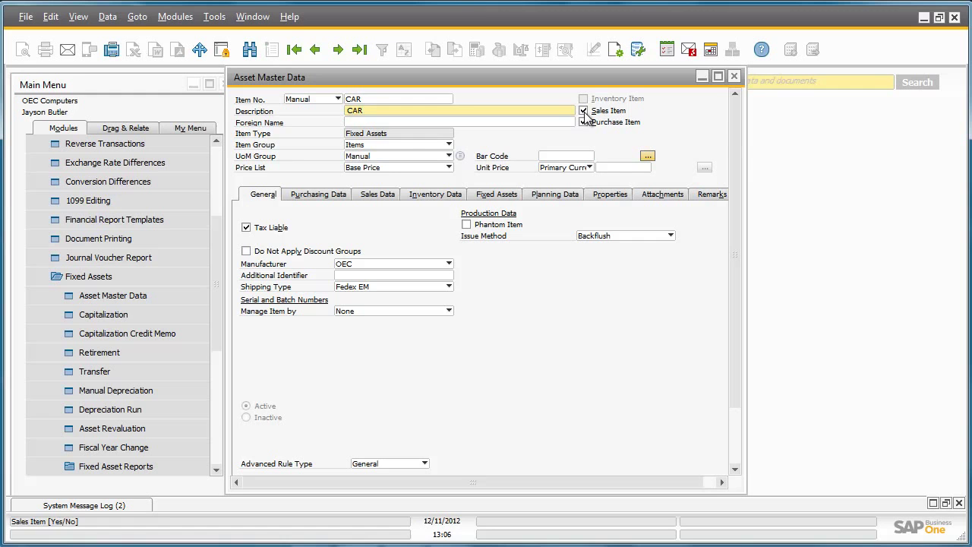
Mark CAR as a sales item and assign asset class MV Motor Vehicles
click(583, 121)
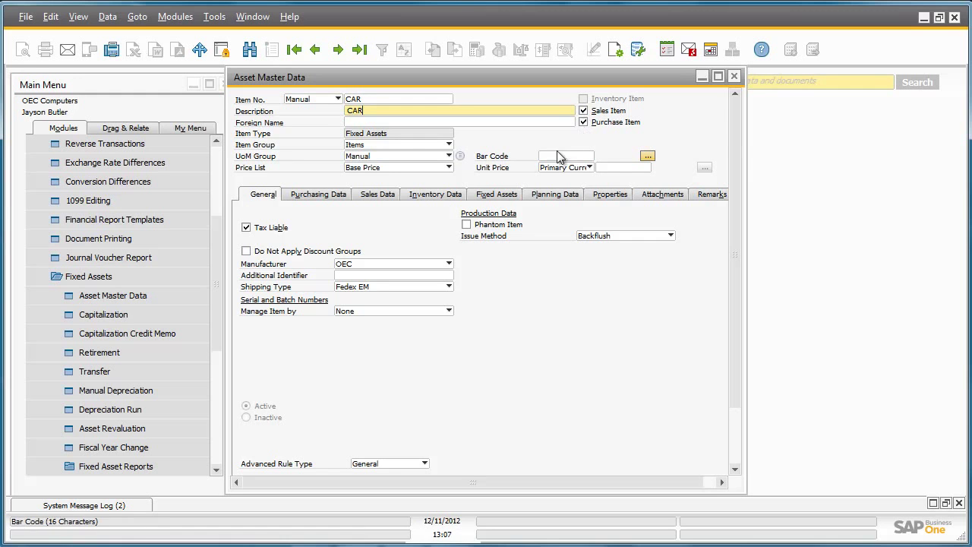
click(504, 199)
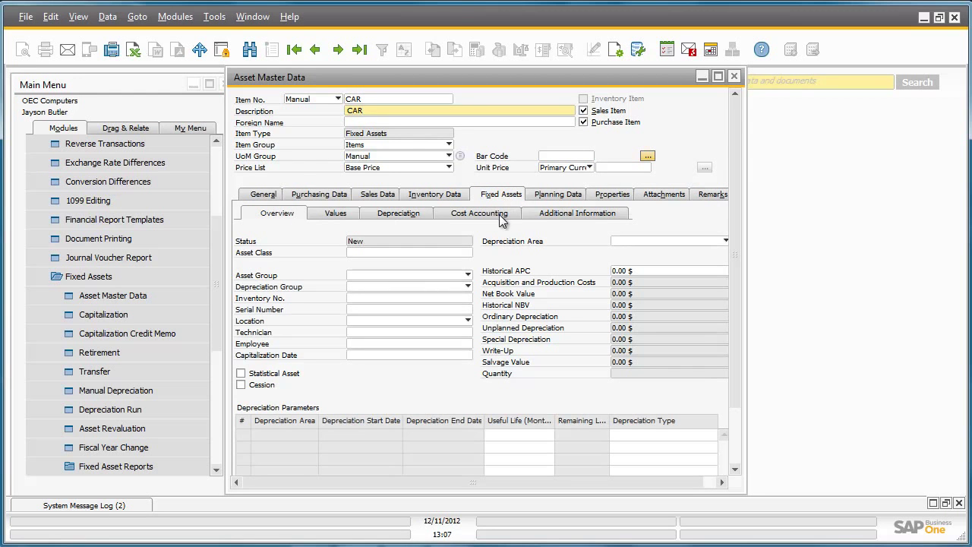
click(449, 254)
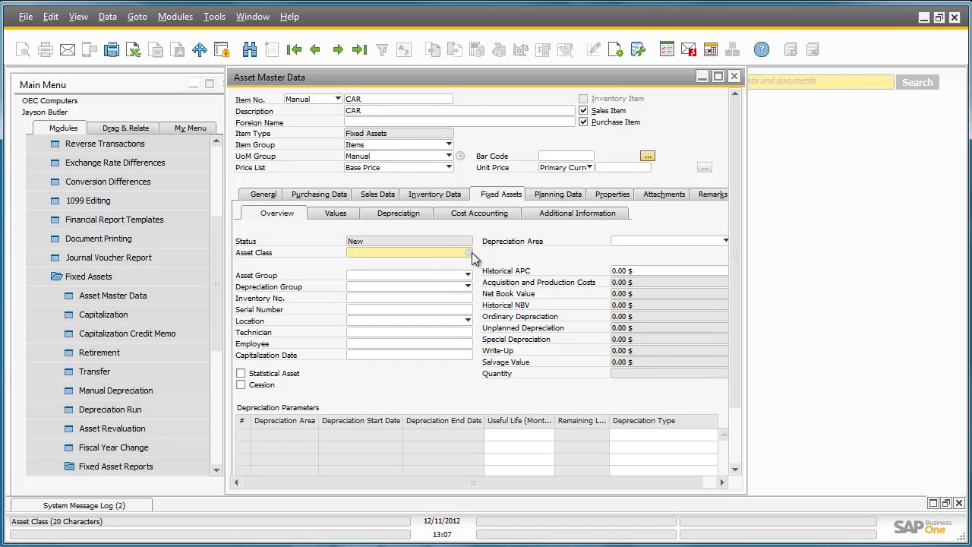
click(470, 252)
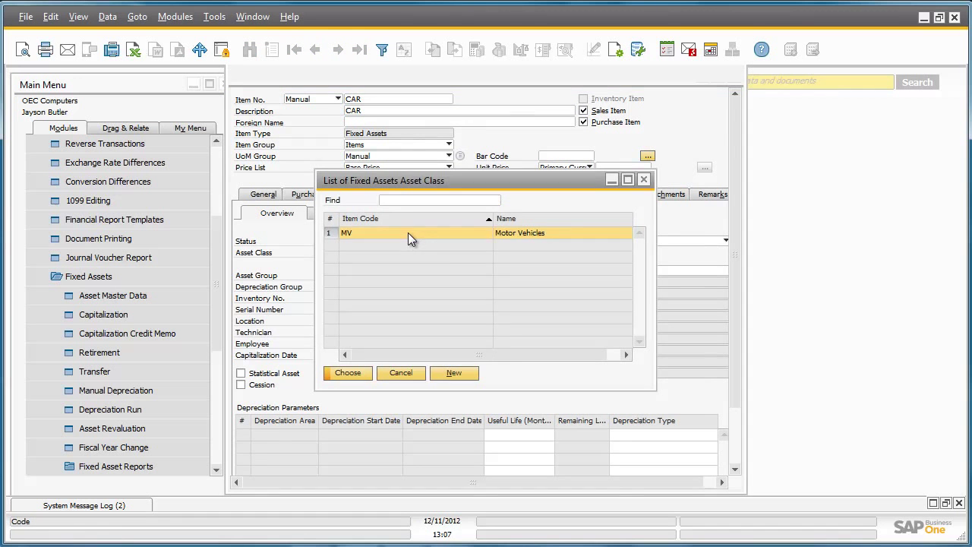
double_click(408, 232)
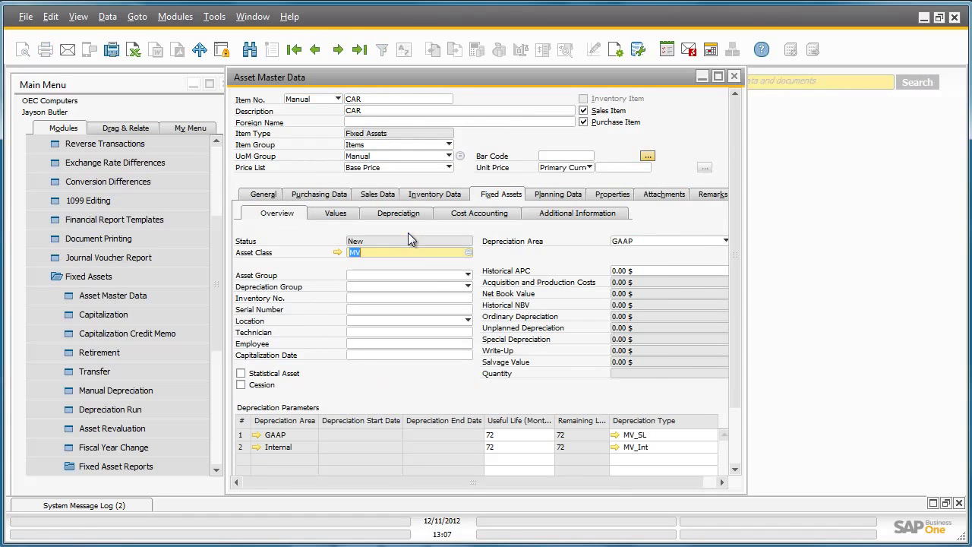
Set asset group MV and add the CAR asset
click(467, 274)
click(466, 298)
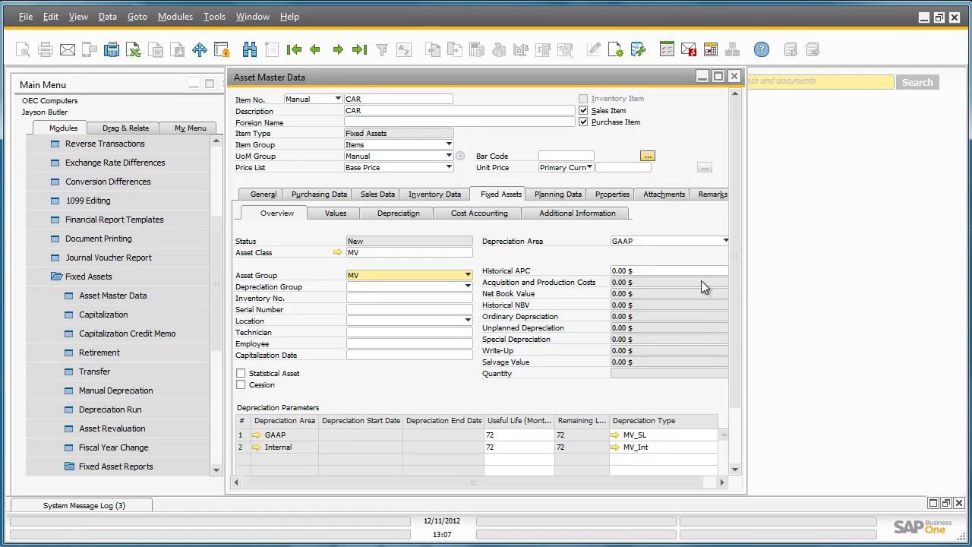
drag(735, 279, 740, 337)
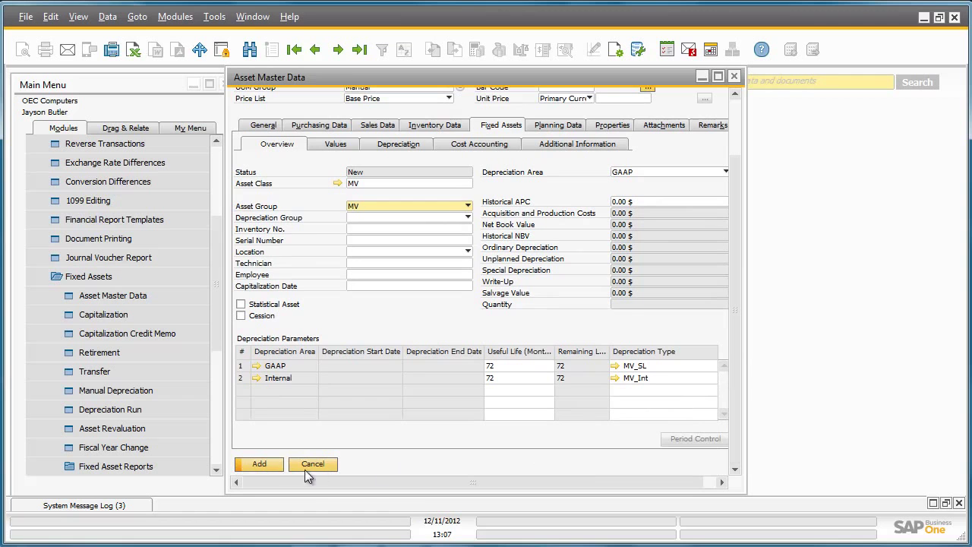
click(259, 463)
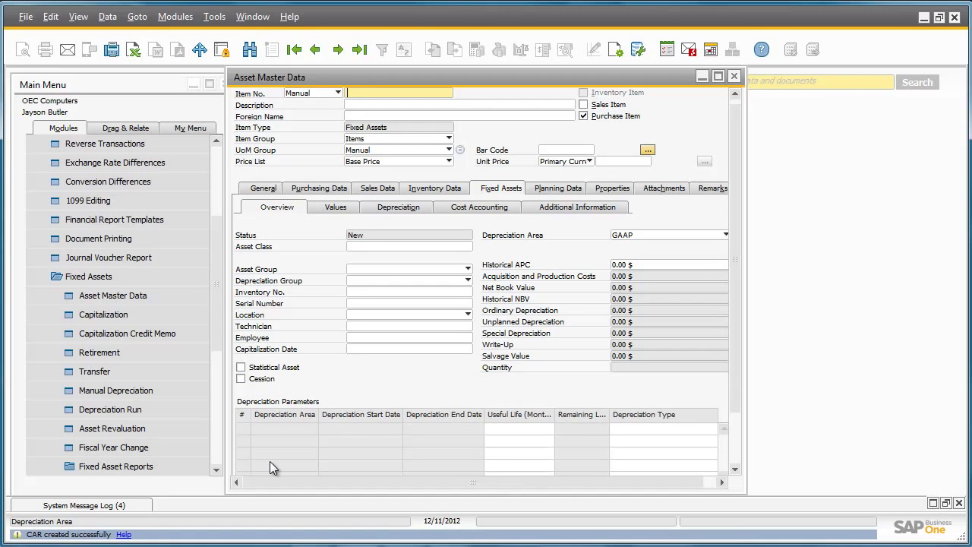
Start a new A/P invoice with vendor Acme Associates
click(735, 76)
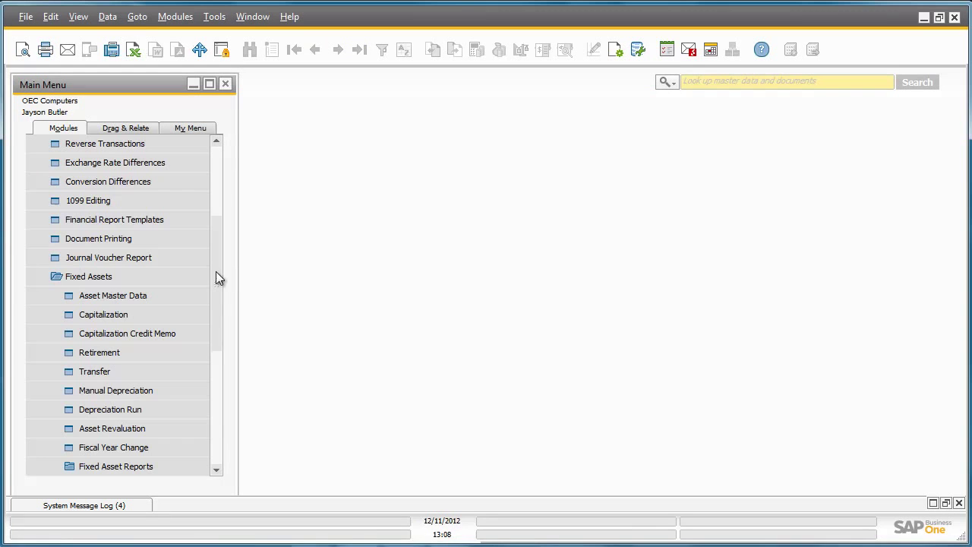
drag(216, 271, 212, 386)
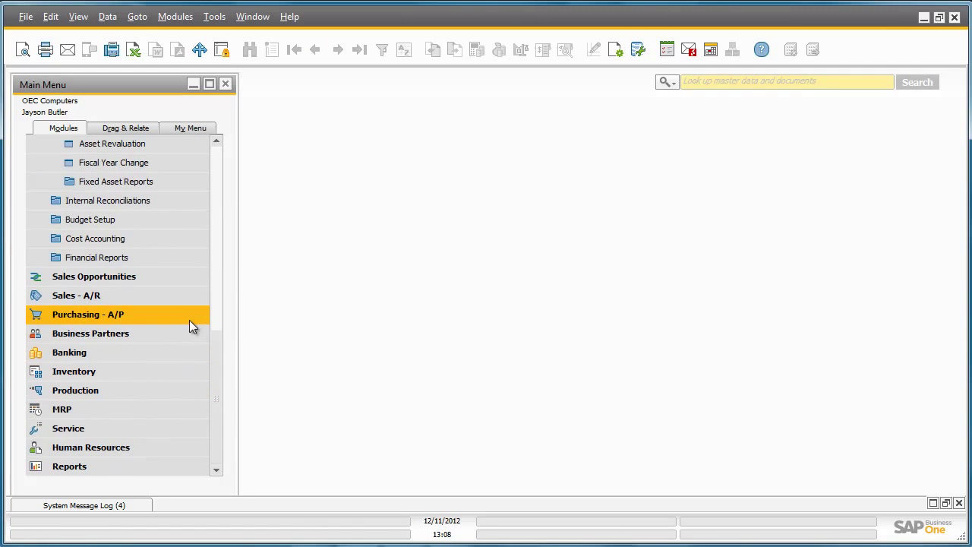
click(188, 319)
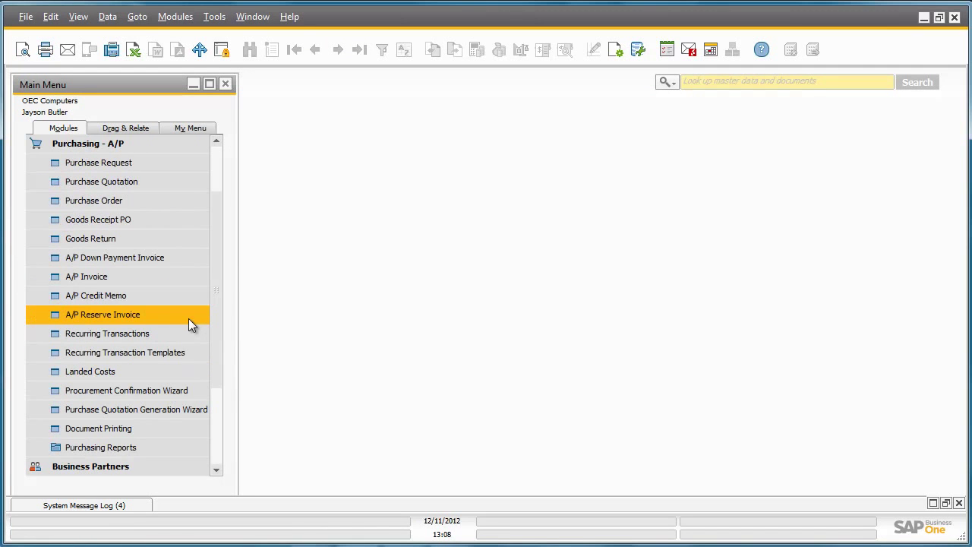
click(203, 276)
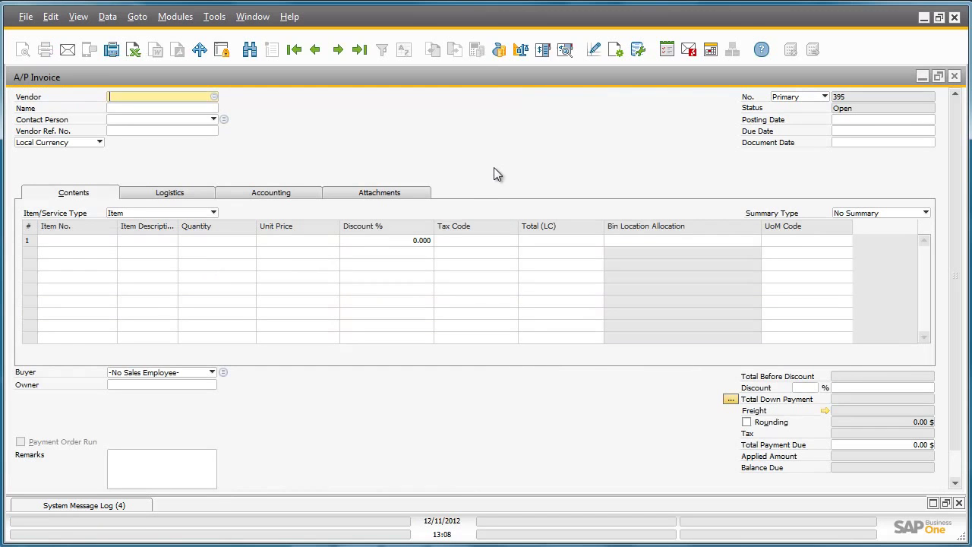
click(213, 97)
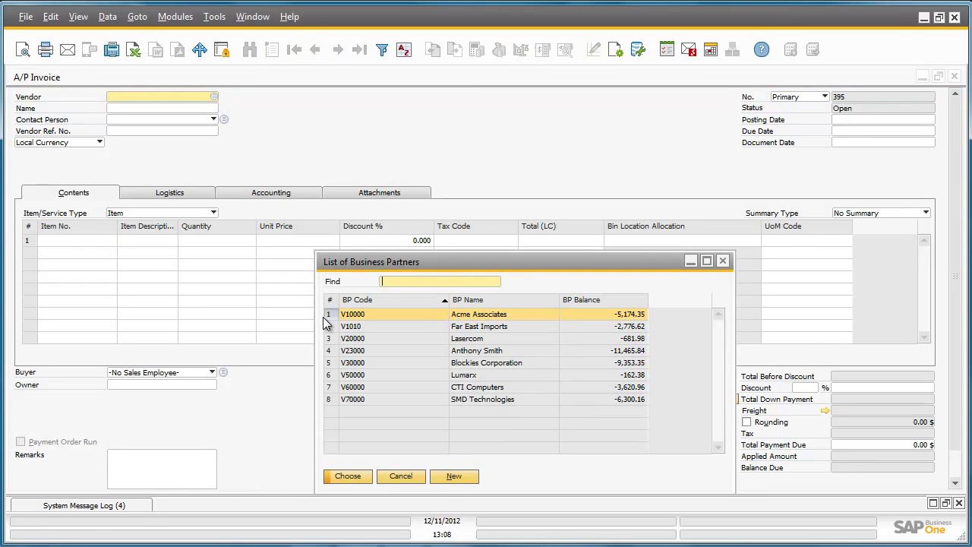
double_click(328, 319)
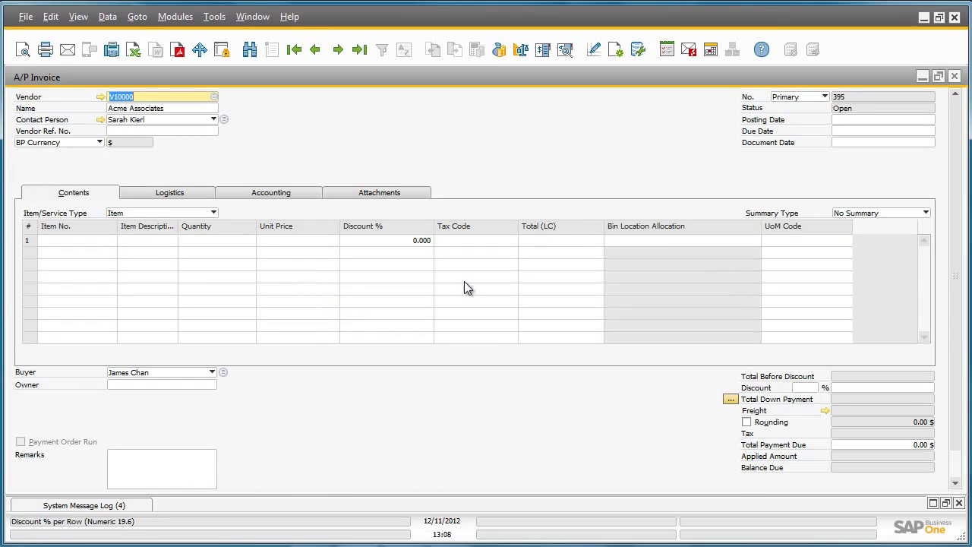
Set the invoice posting date to 02/01/2012
click(847, 120)
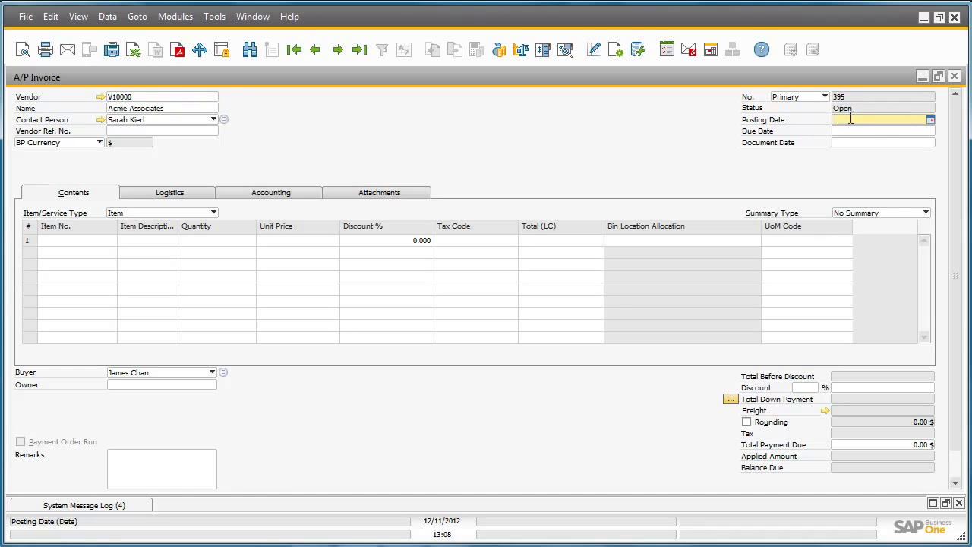
click(931, 120)
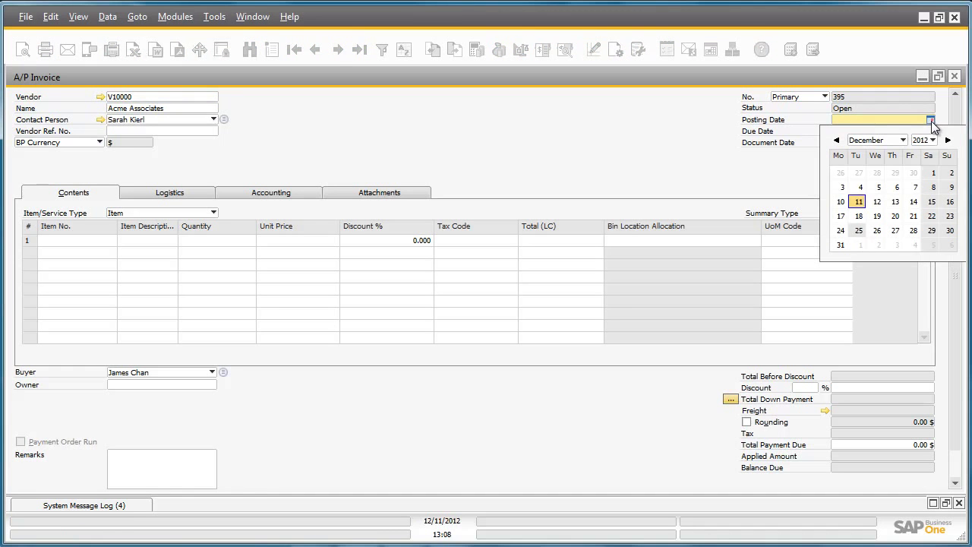
click(883, 141)
click(883, 164)
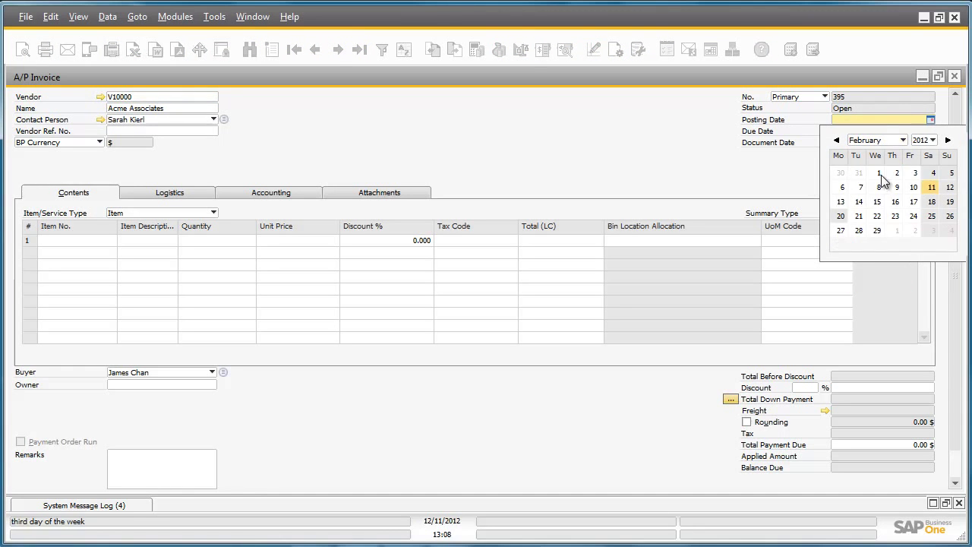
click(878, 174)
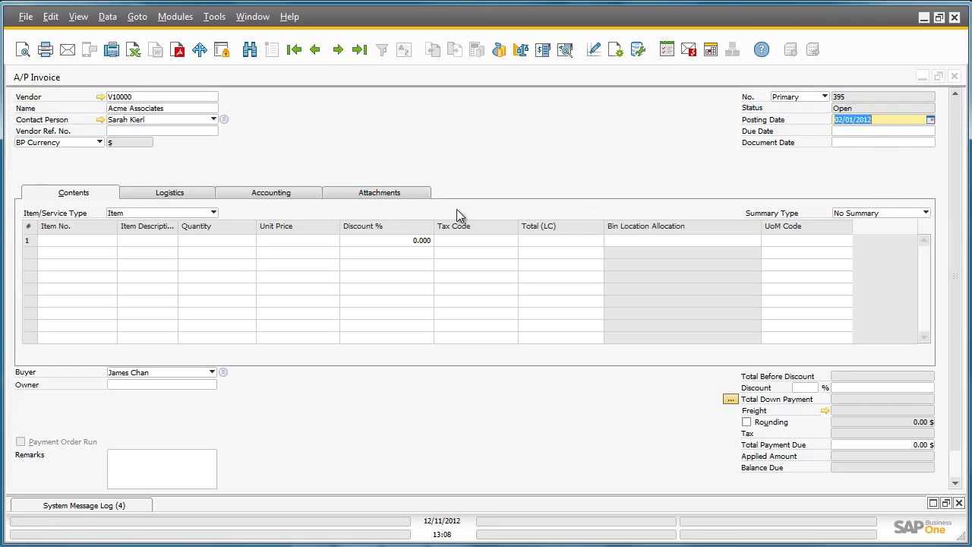
click(101, 243)
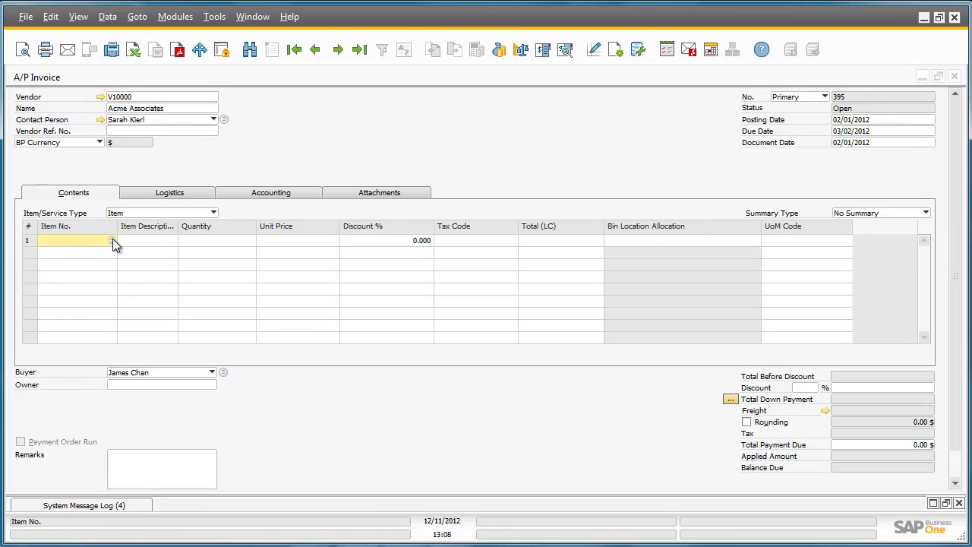
Enter item CAR in row 1 with a unit price of 30,000
click(112, 240)
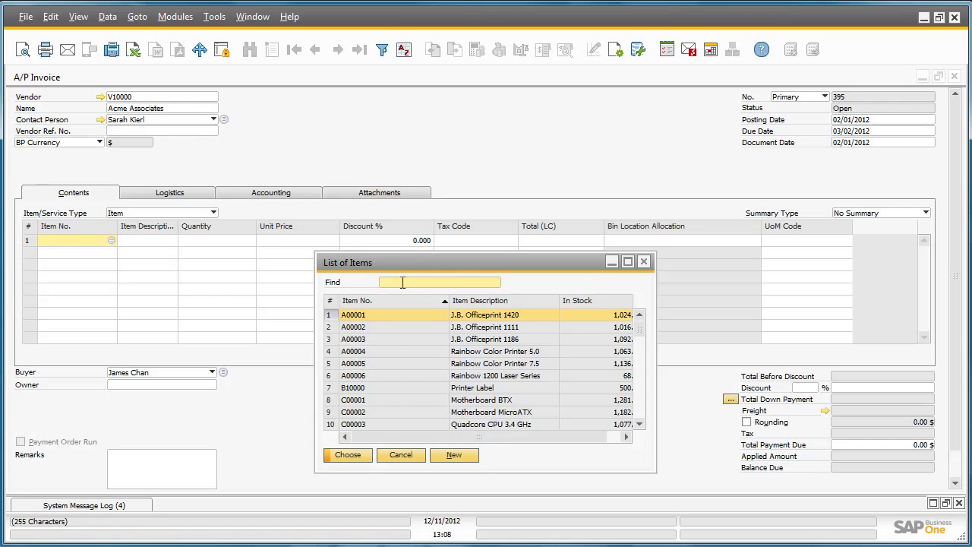
text(CAR)
key(Return)
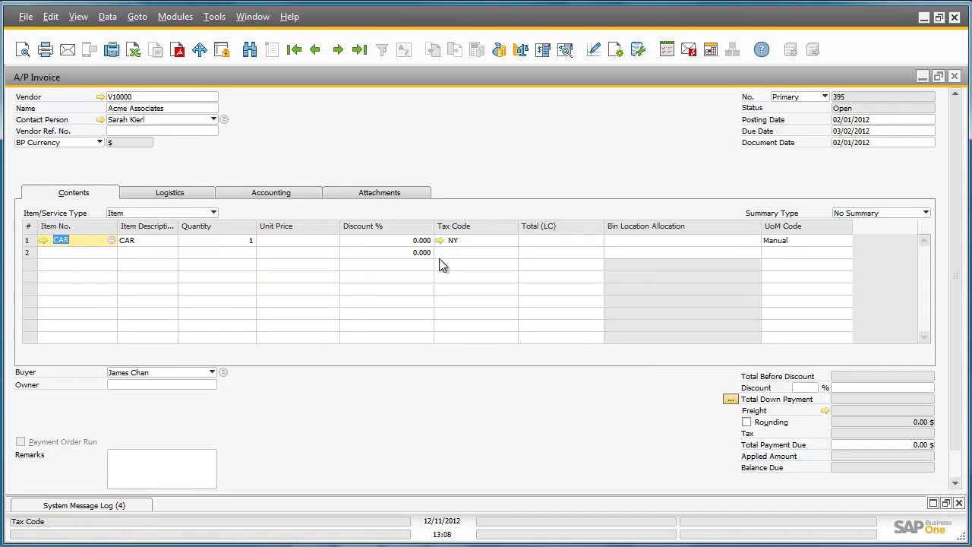
click(329, 241)
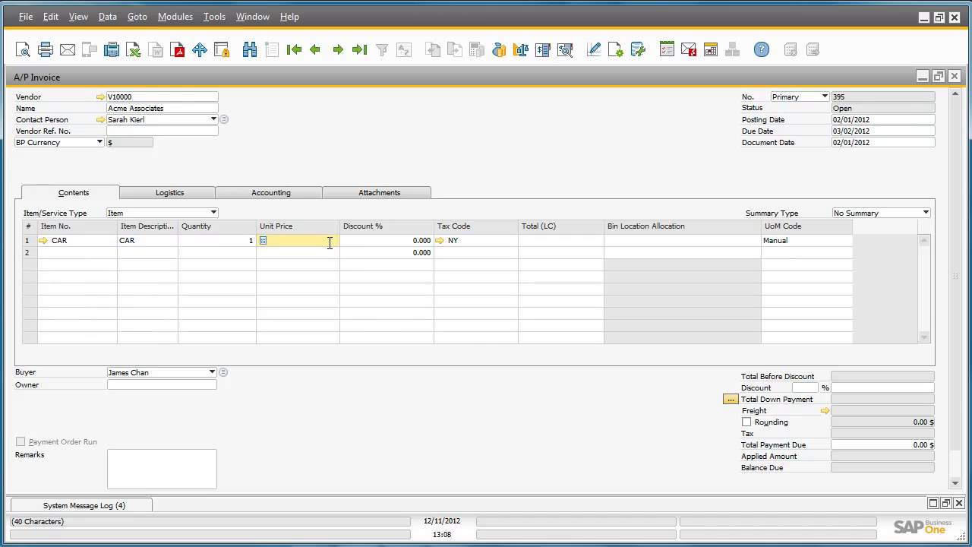
text(30,000)
key(Tab)
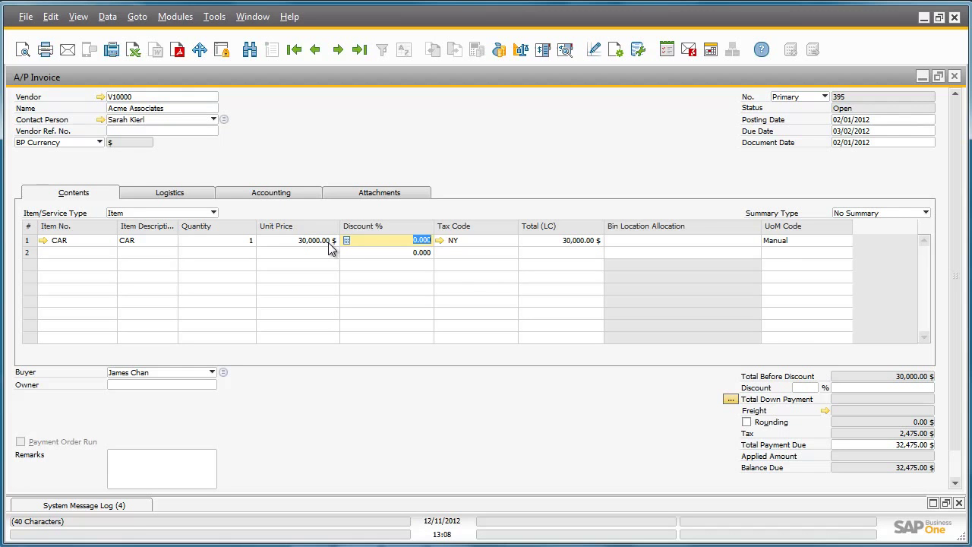
mouse_move(955, 344)
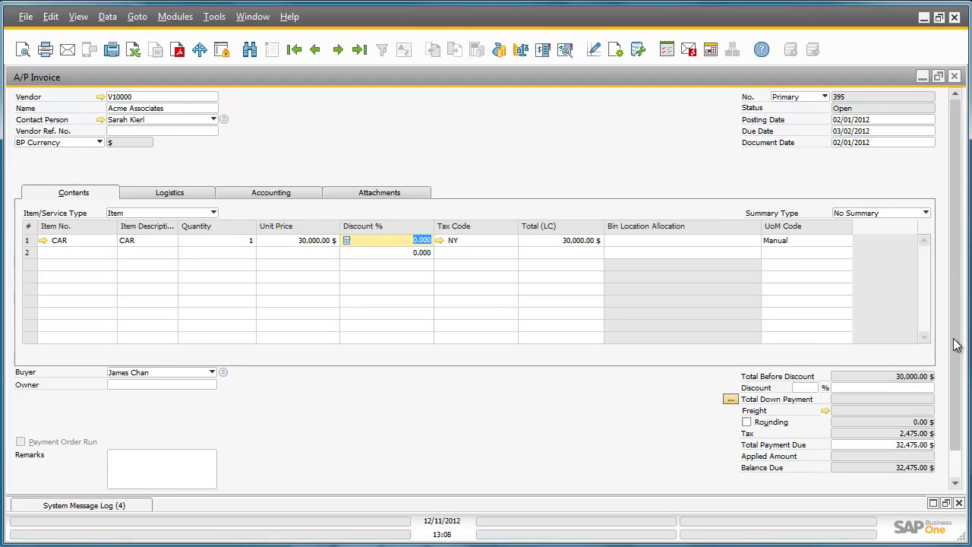
Add the A/P invoice, totalling 32,475.00 $, and confirm it
scroll(955, 344, down, 2)
click(57, 477)
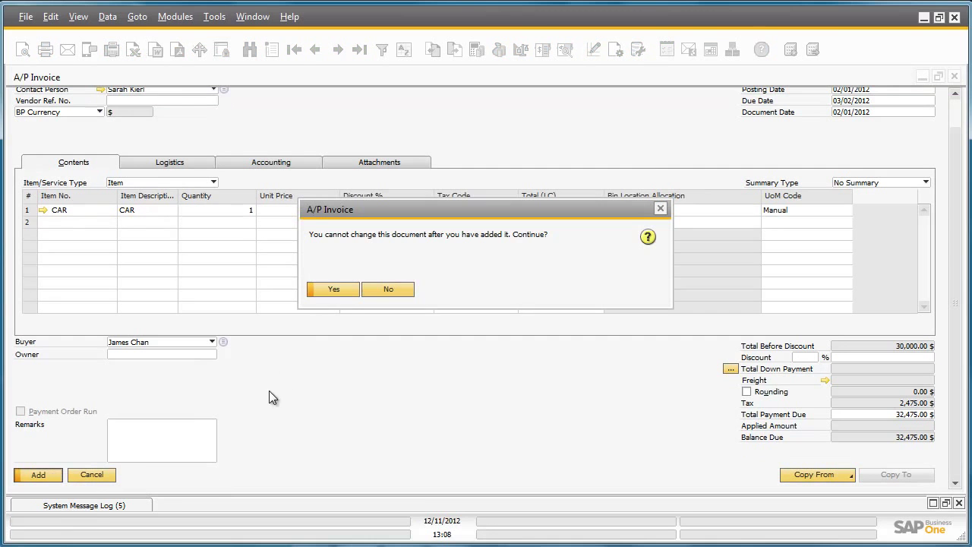
click(334, 290)
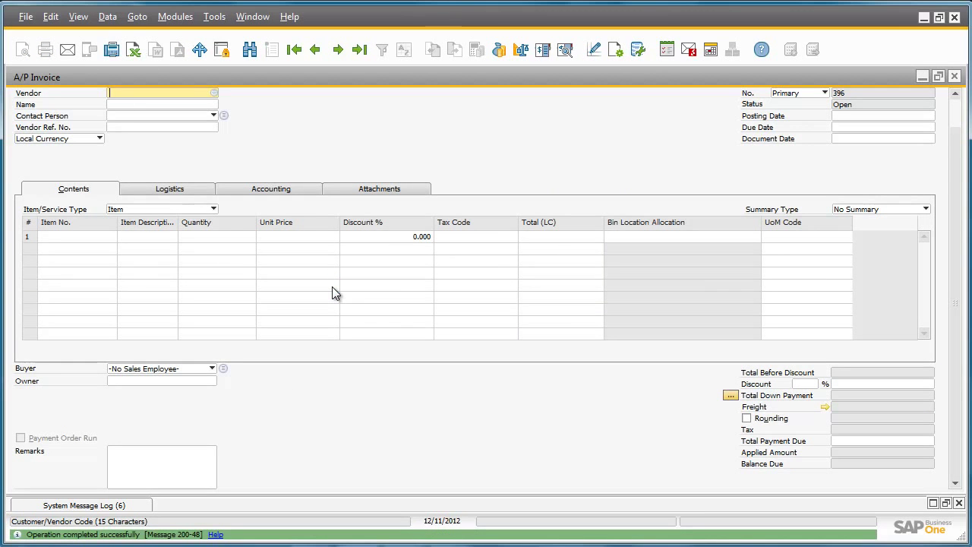
Close the invoice and browse to capitalization document 1 for CAR at 30,000 from invoice 395
click(955, 78)
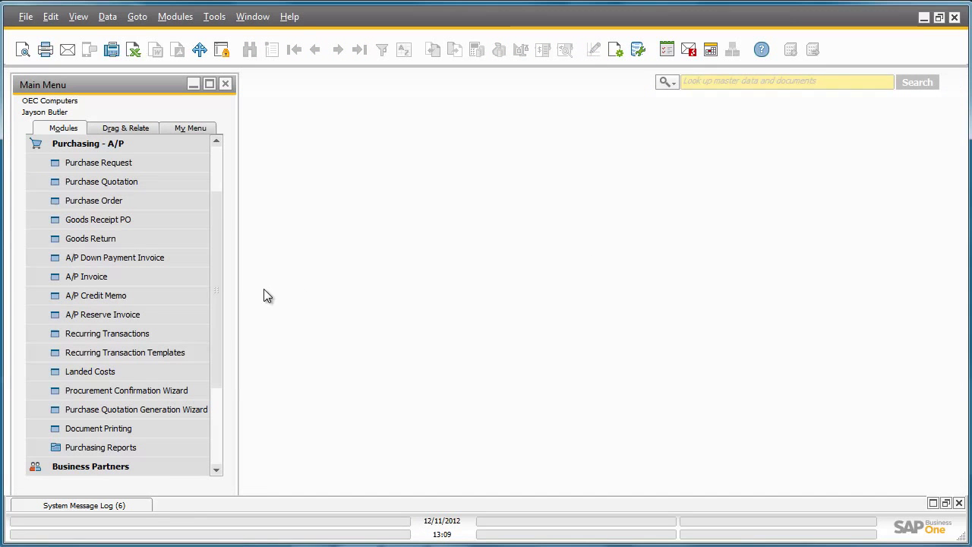
scroll(218, 281, up, 2)
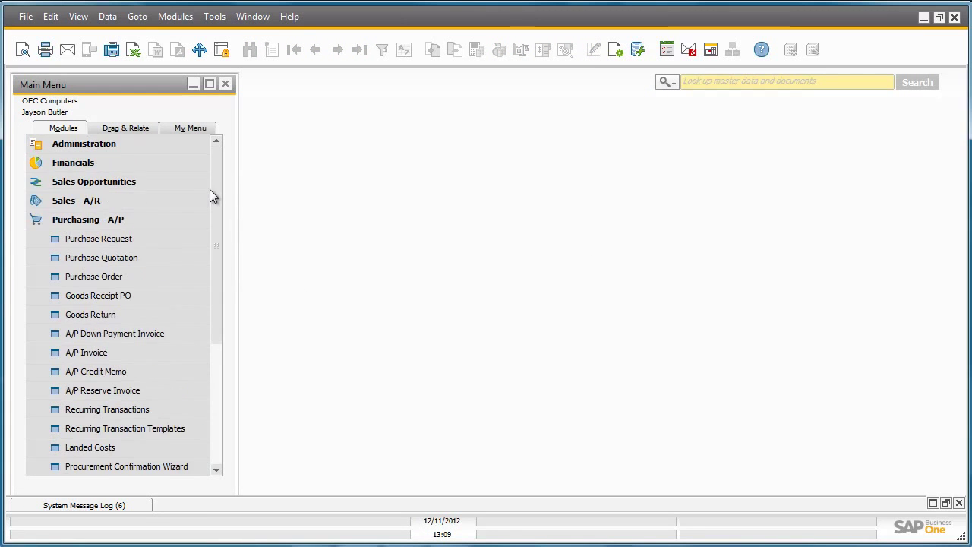
click(190, 163)
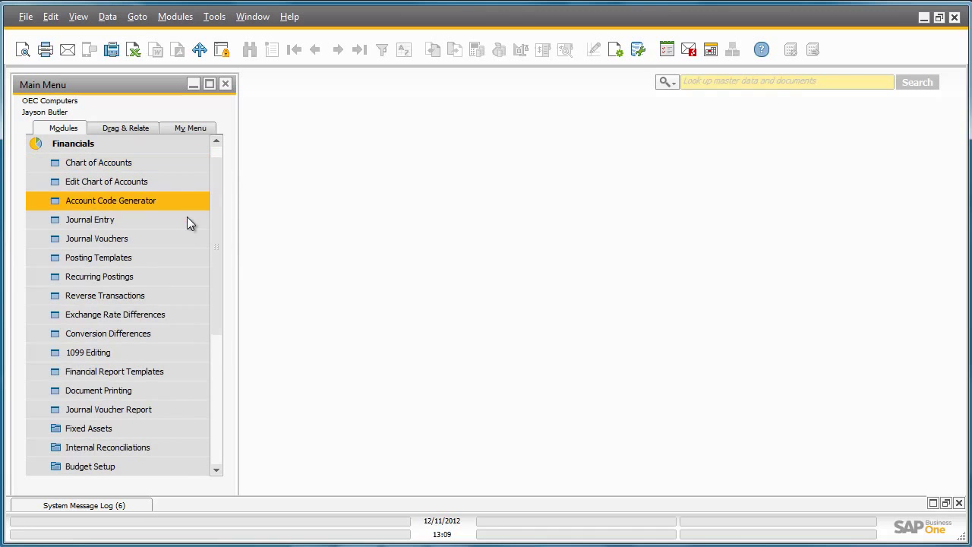
click(197, 427)
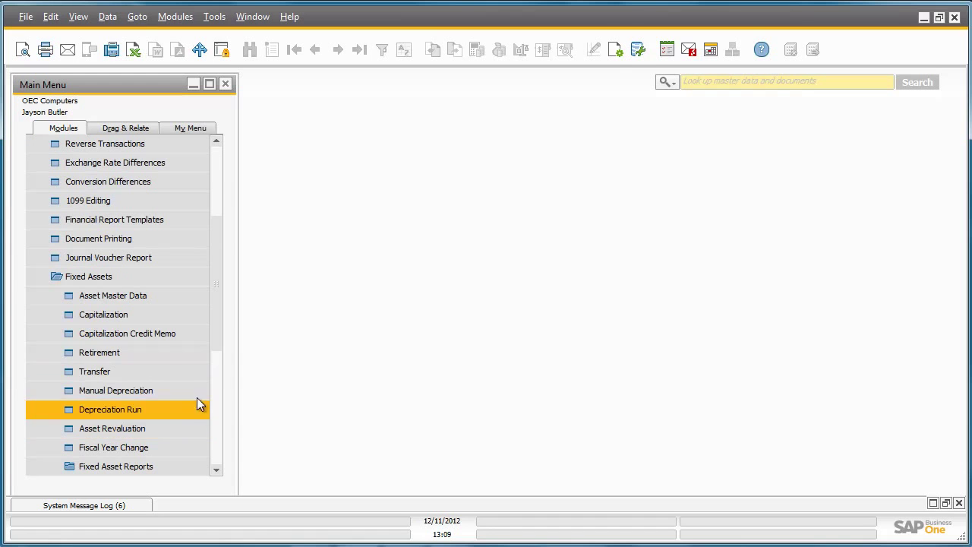
click(193, 318)
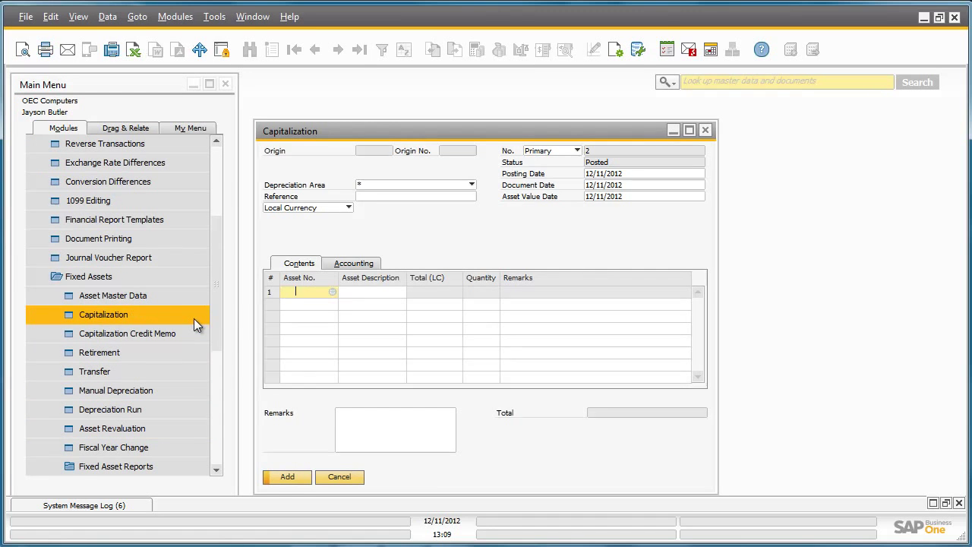
click(361, 51)
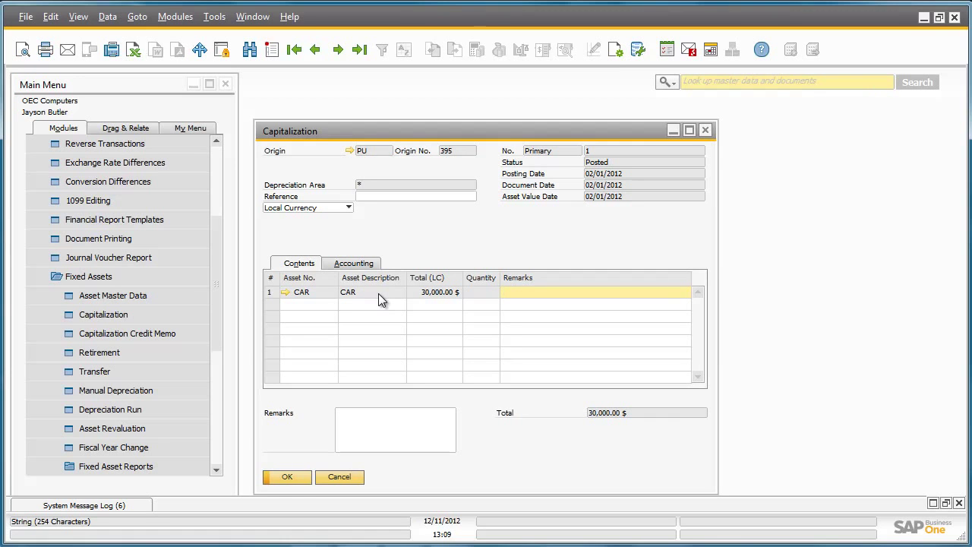
Preview and execute the GAAP depreciation run, depreciating CAR by 4,587.00 through 12/31/2012
click(705, 130)
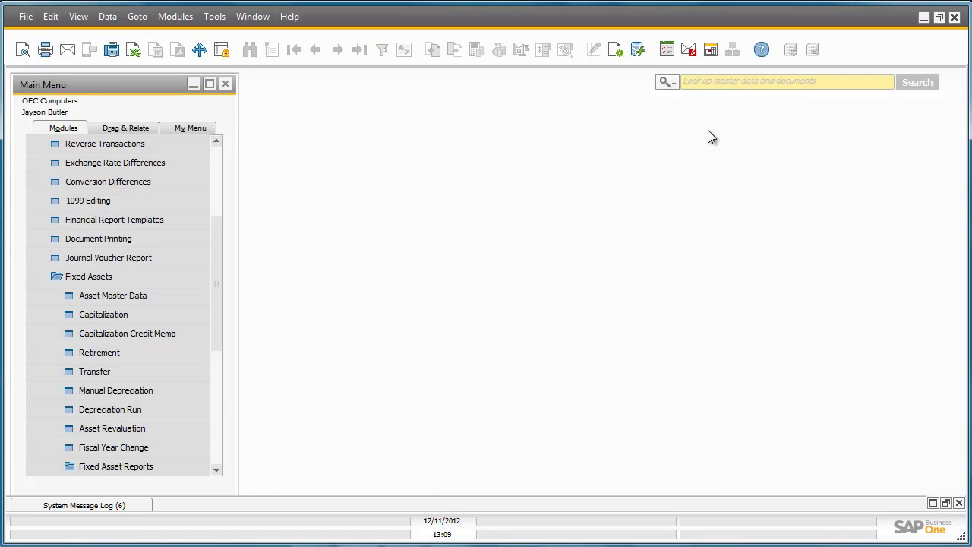
click(199, 412)
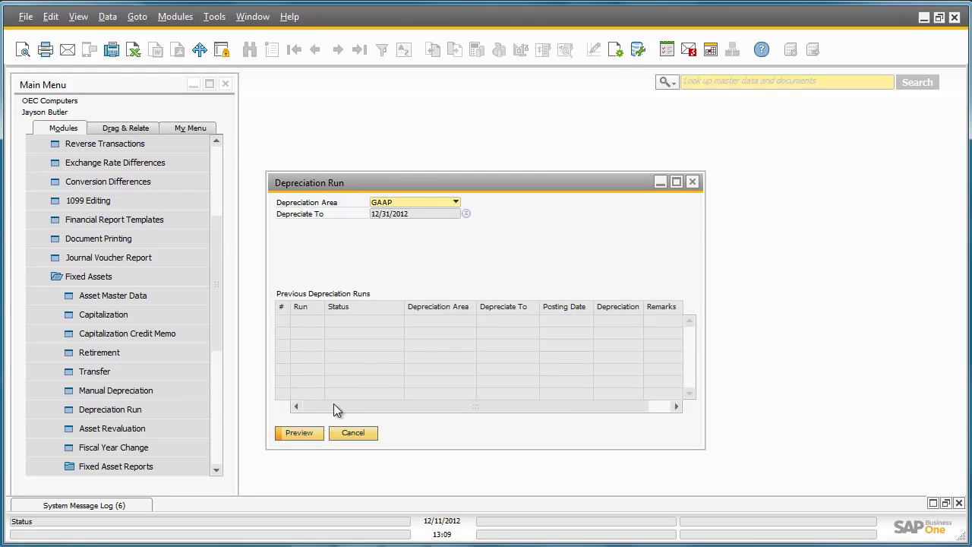
click(310, 433)
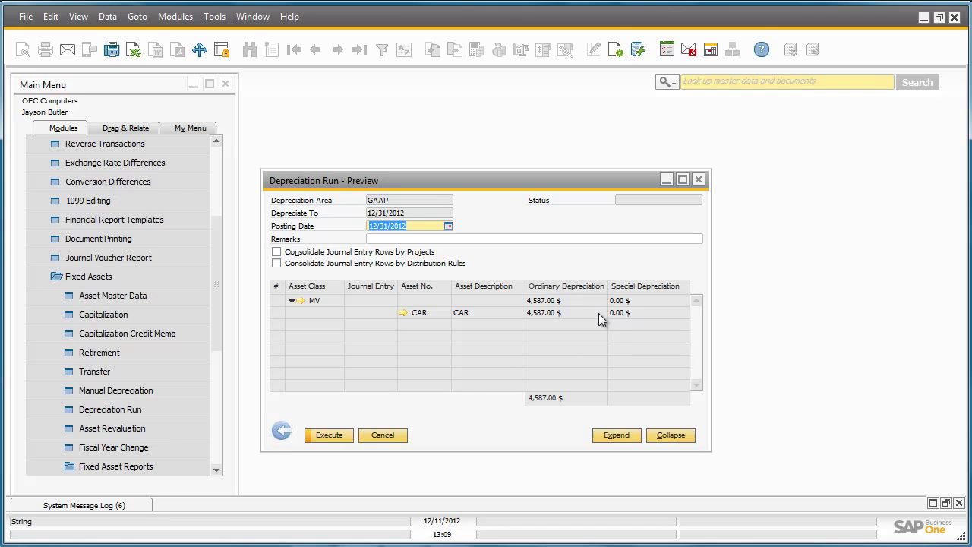
click(327, 437)
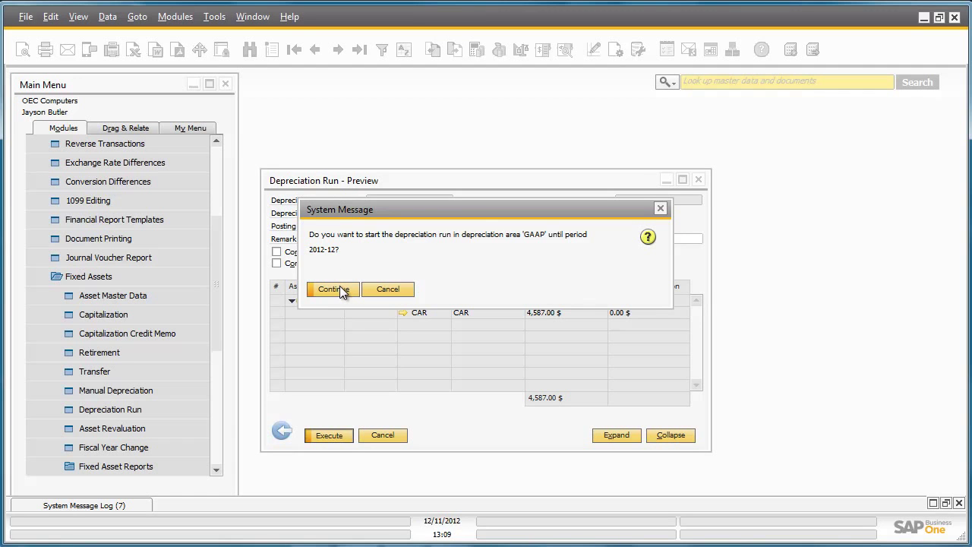
click(339, 289)
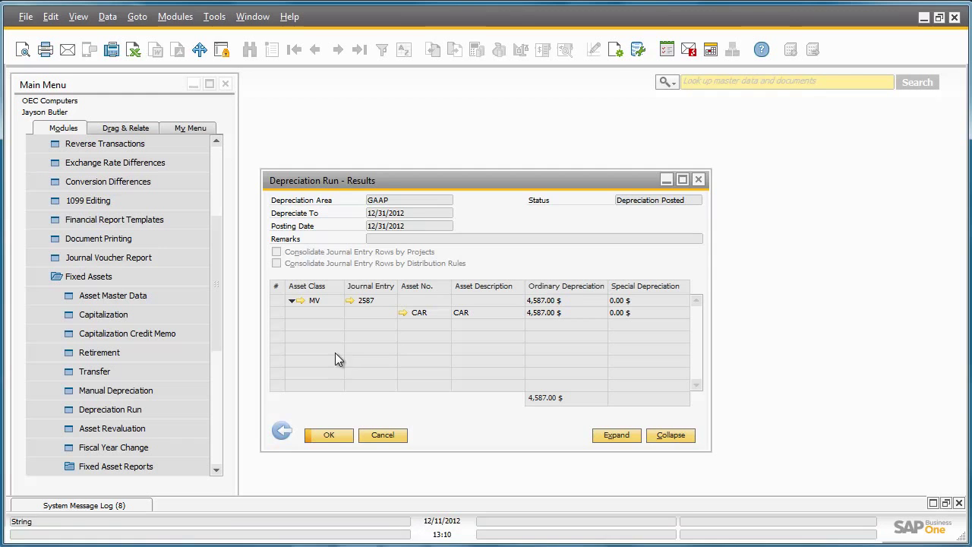
click(327, 433)
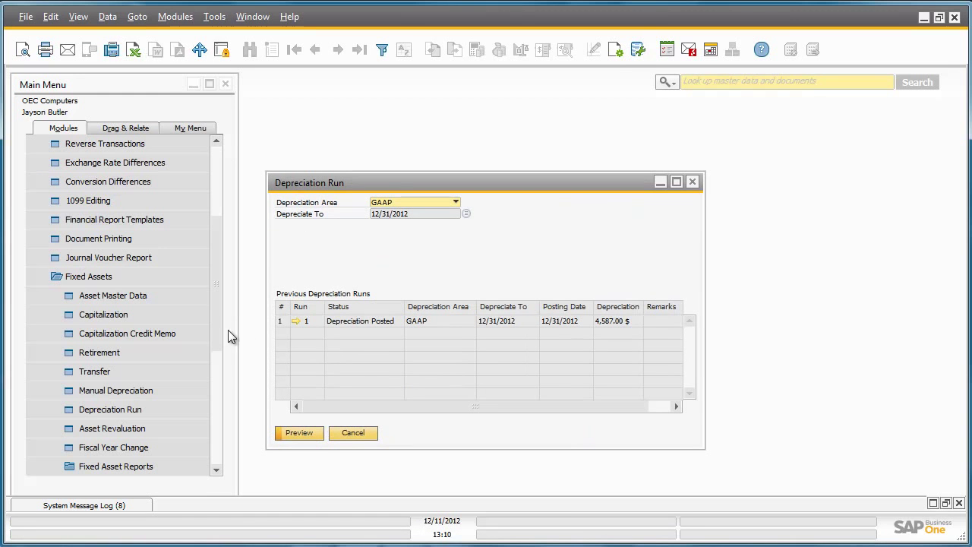
drag(215, 321, 217, 231)
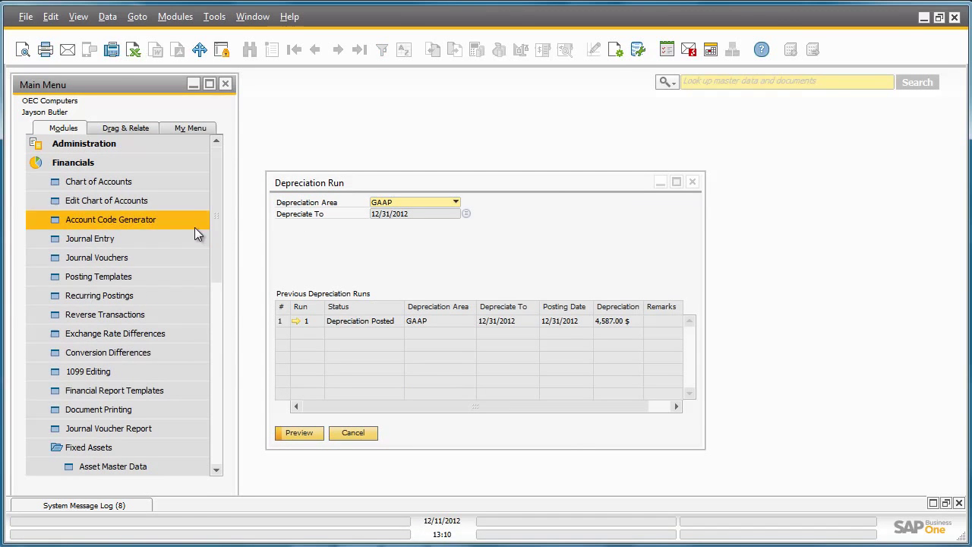
click(184, 238)
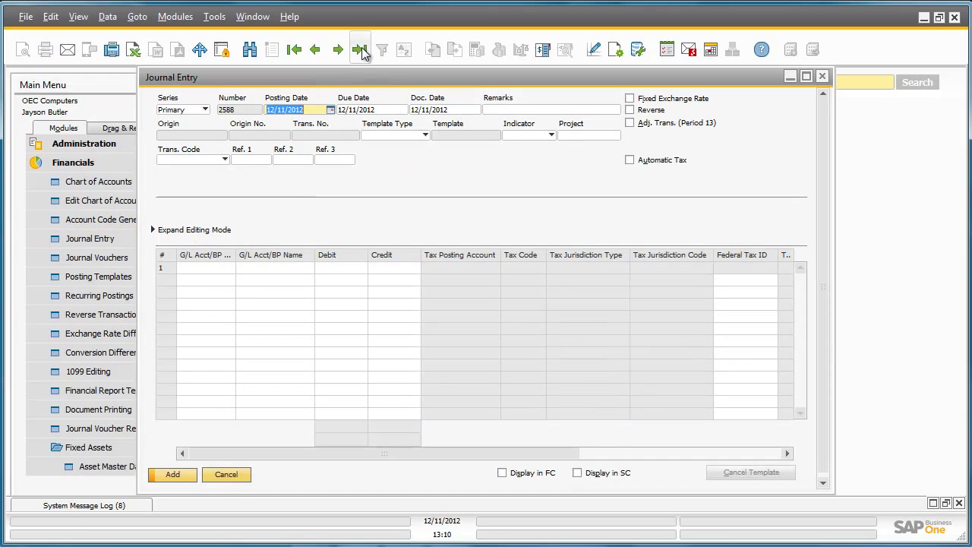
click(359, 49)
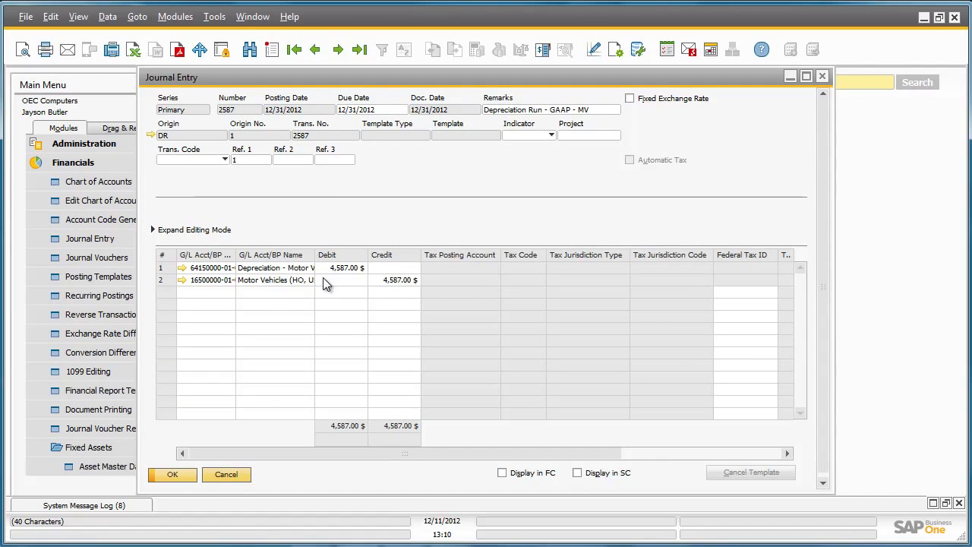
click(822, 76)
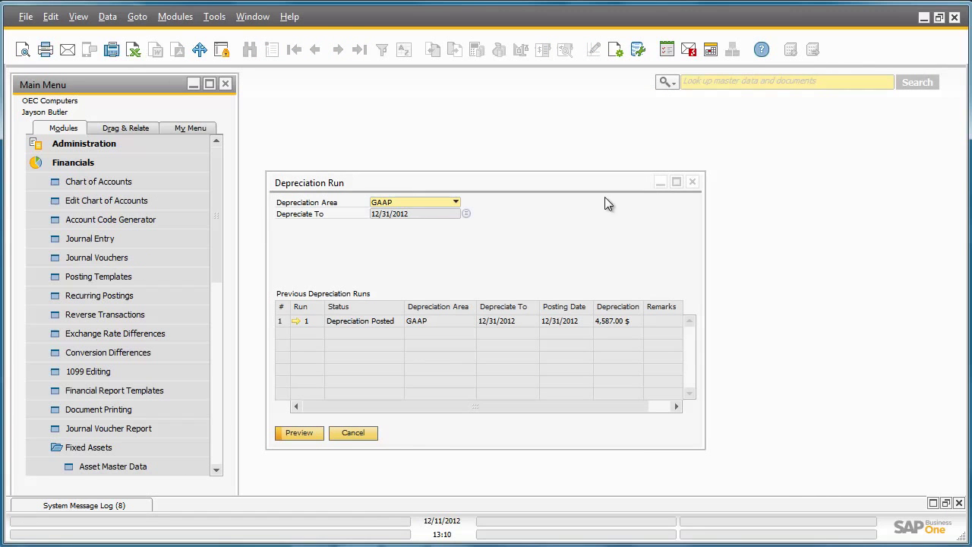
Preview and execute an Internal-area depreciation run for CAR, depreciating 3,432.00 through 12/31/2012
click(456, 202)
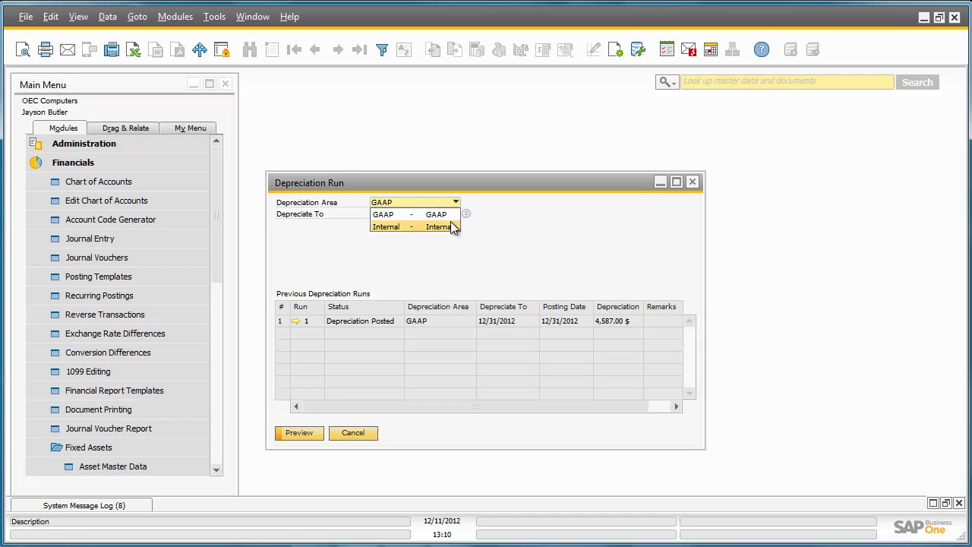
click(450, 226)
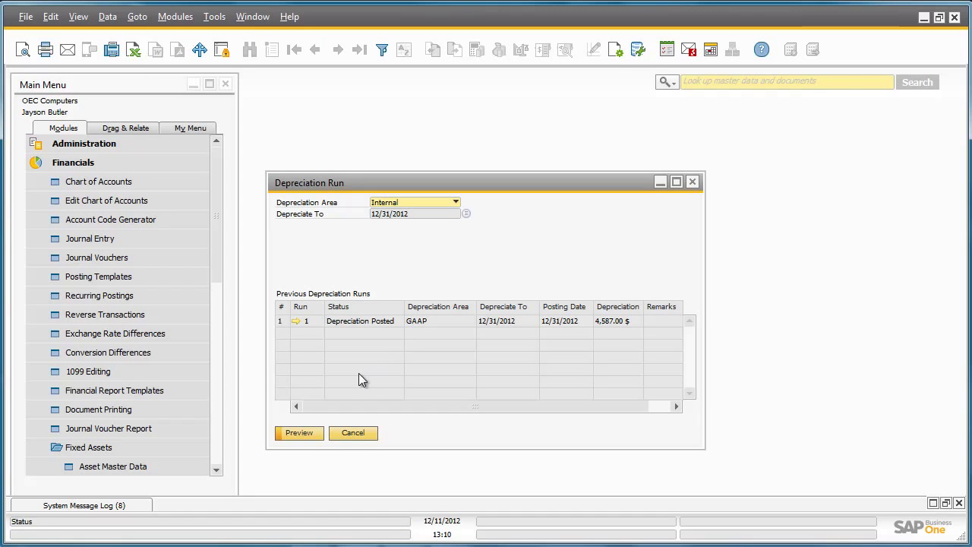
click(298, 434)
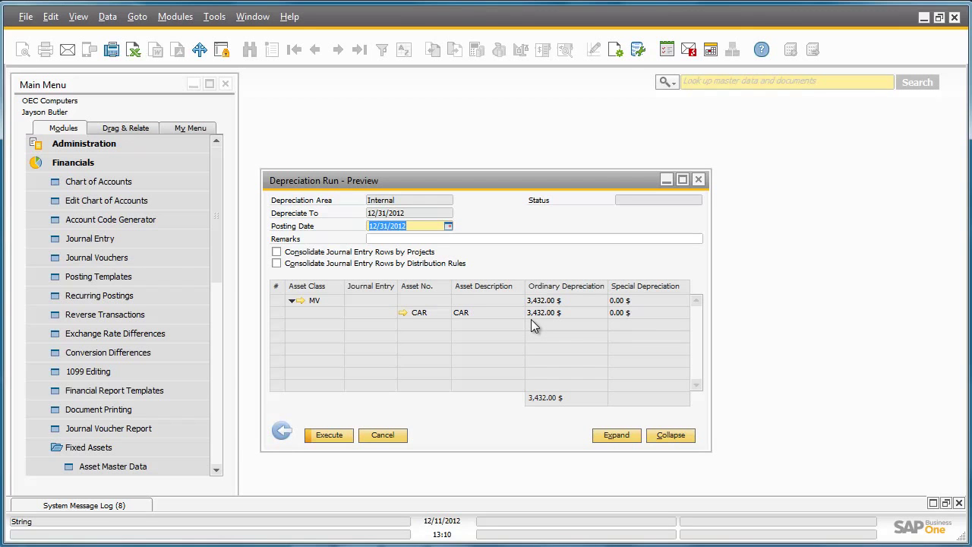
click(339, 436)
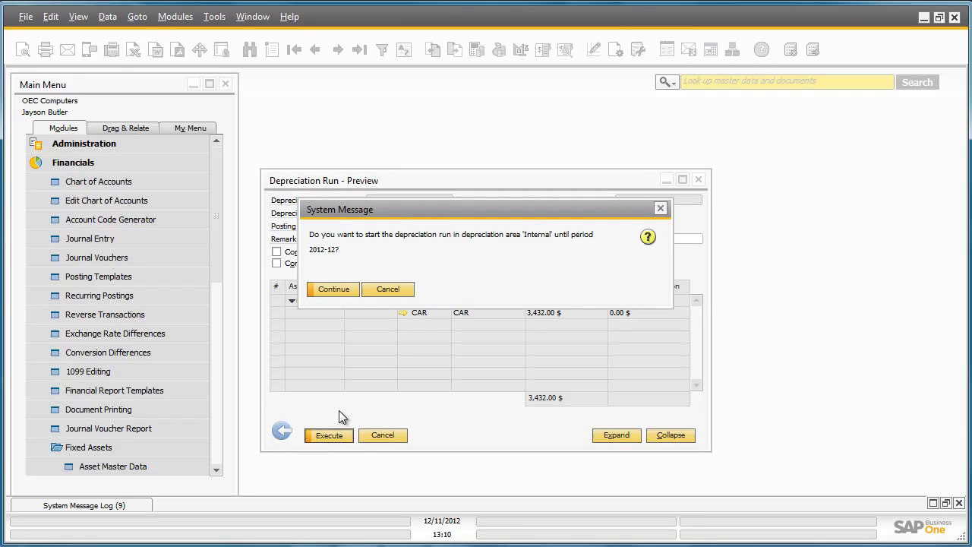
click(334, 289)
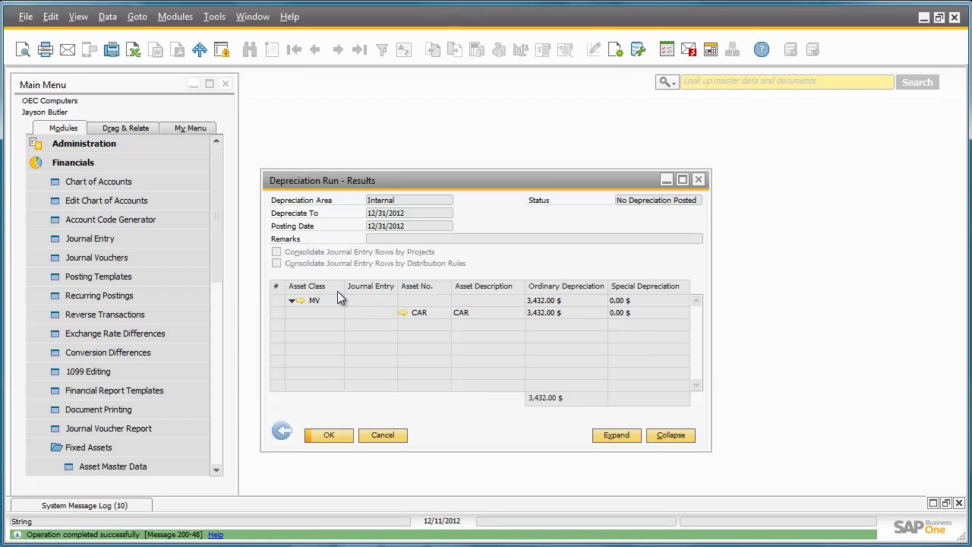
click(340, 436)
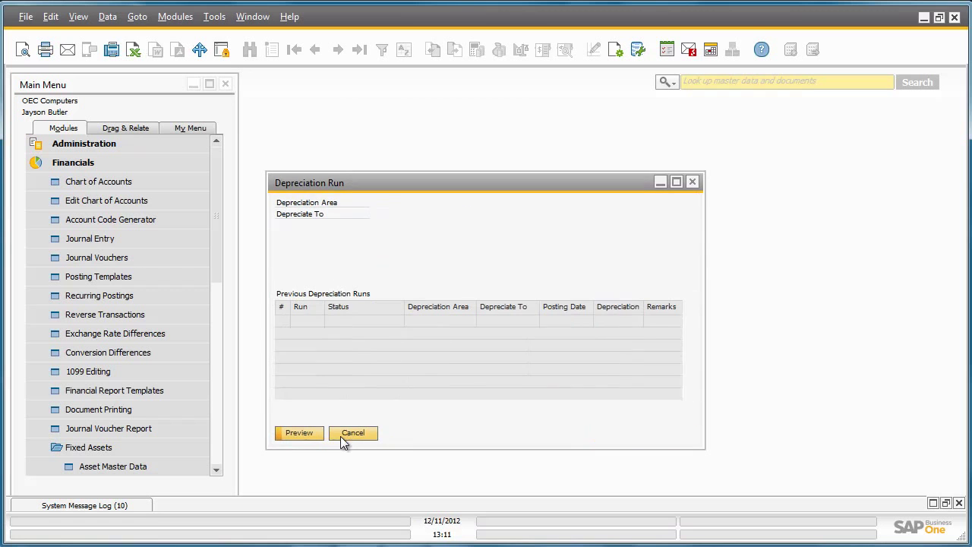
click(219, 268)
drag(218, 268, 218, 367)
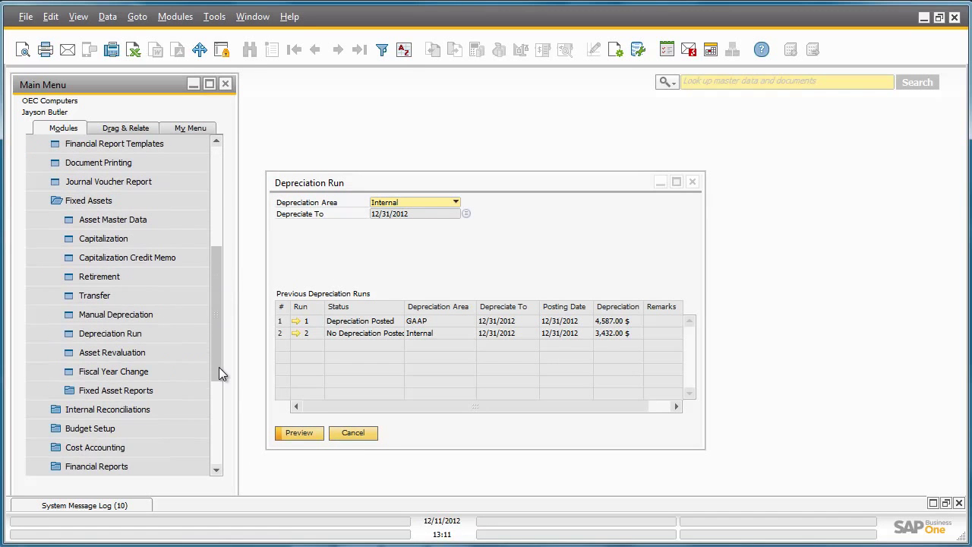
Set up the Asset History Sheet with asset class range MV to MV
click(199, 389)
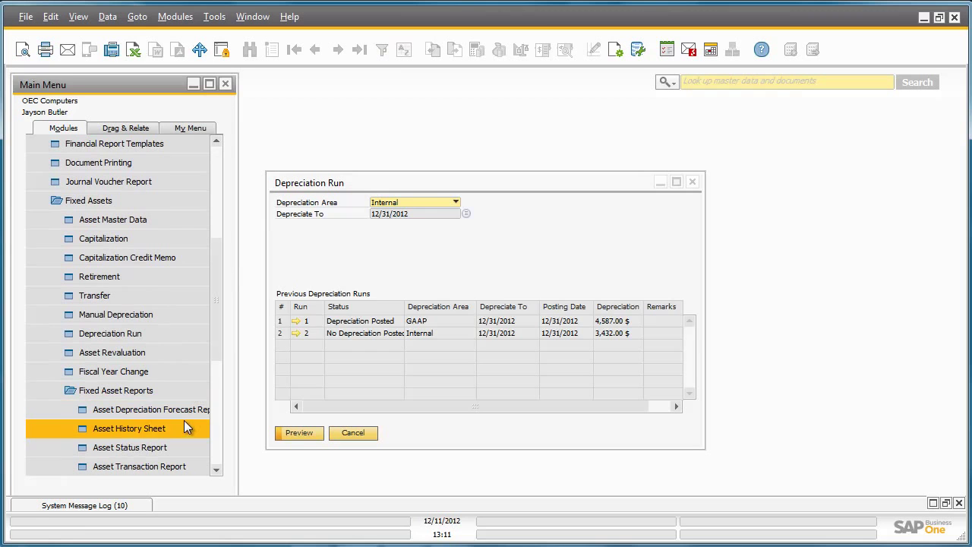
click(183, 425)
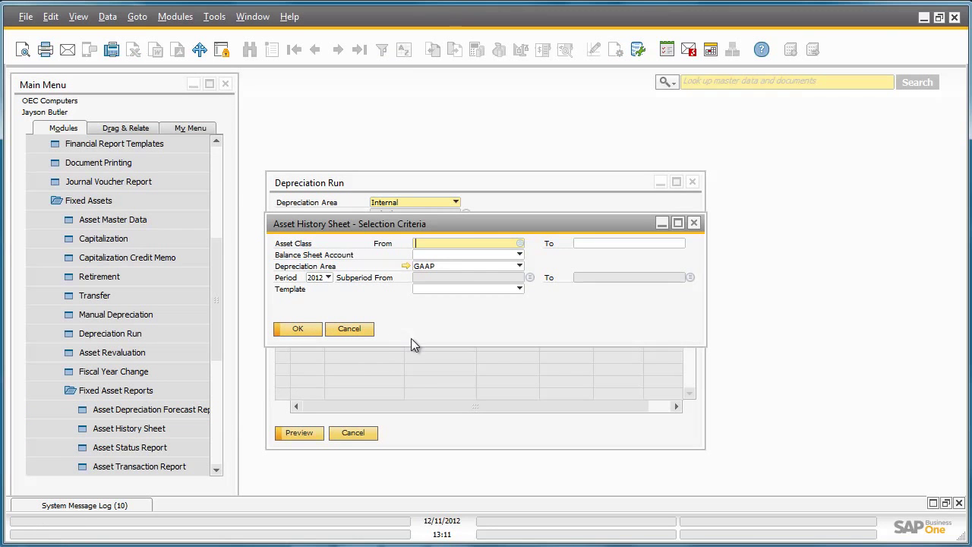
click(520, 243)
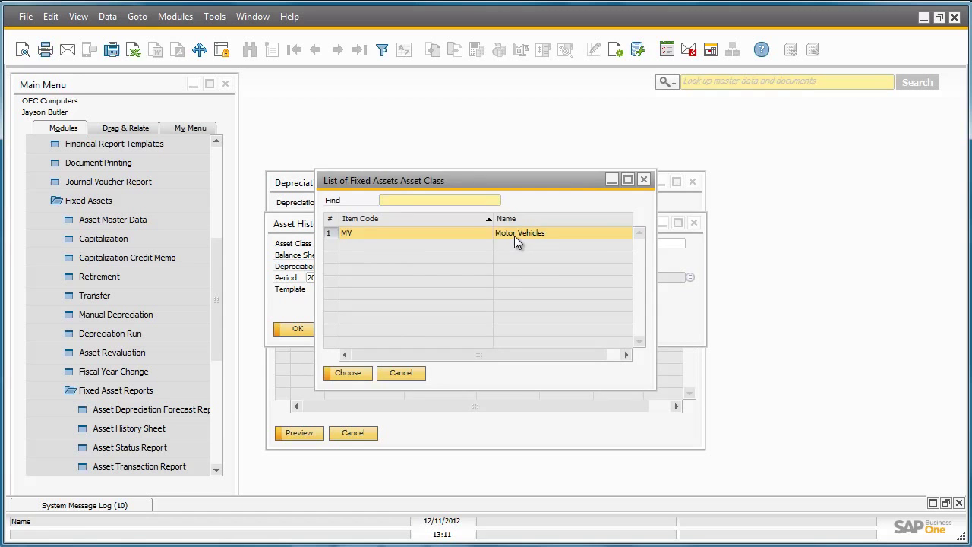
double_click(514, 235)
click(681, 243)
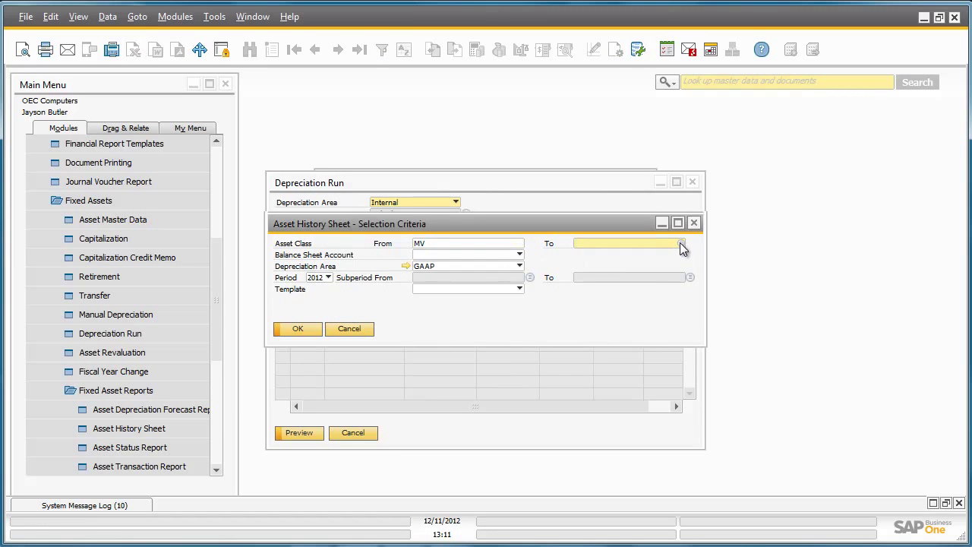
double_click(602, 234)
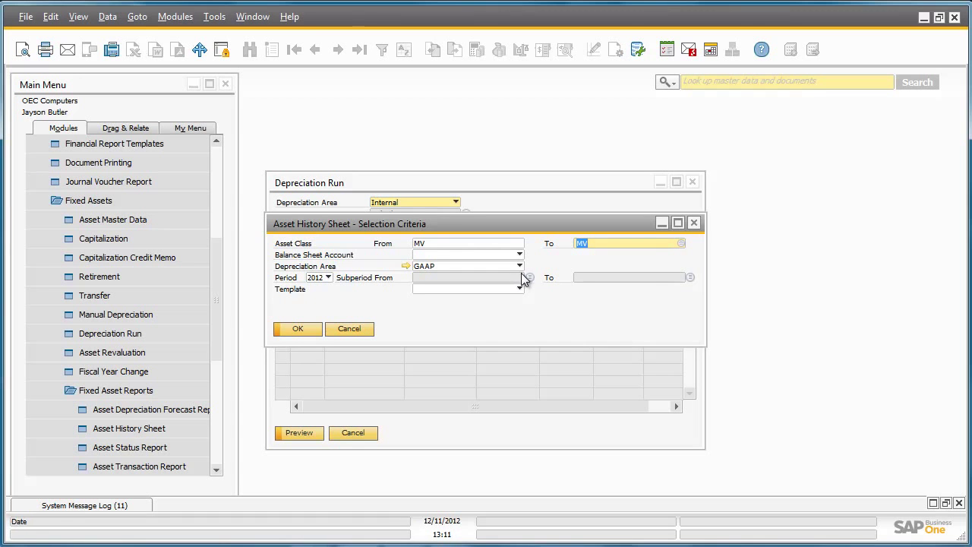
Set subperiods 2012-02 to 2012-12 and run the GAAP Asset History Sheet
click(529, 277)
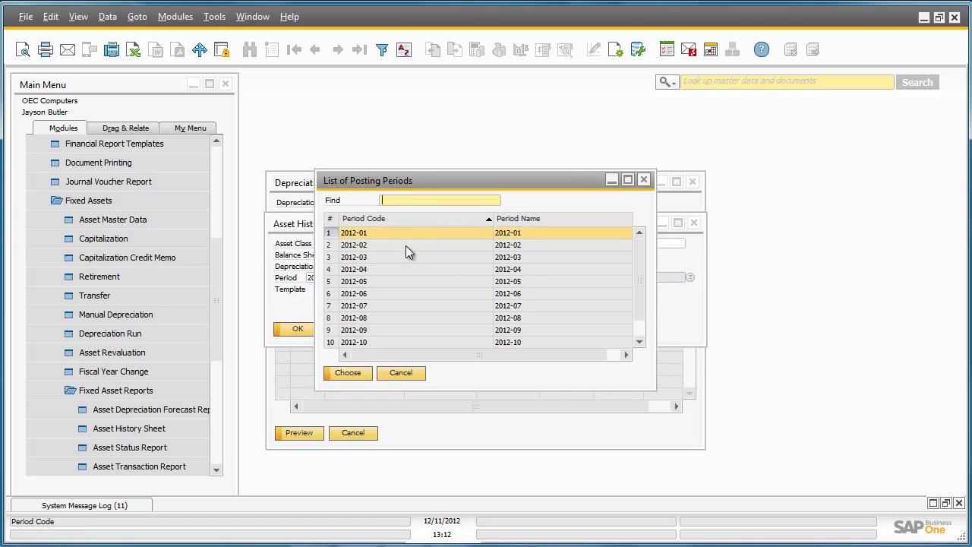
double_click(369, 245)
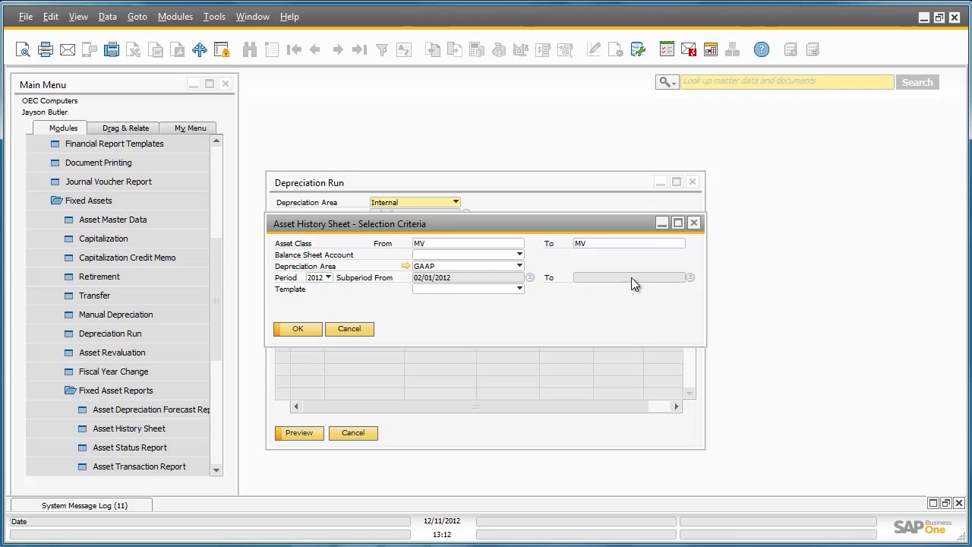
click(690, 277)
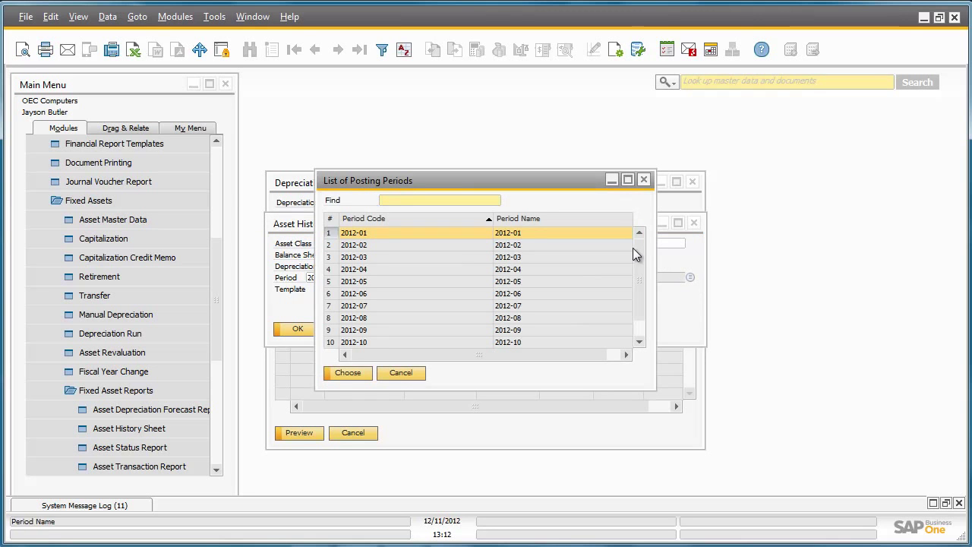
drag(636, 249, 640, 266)
double_click(536, 342)
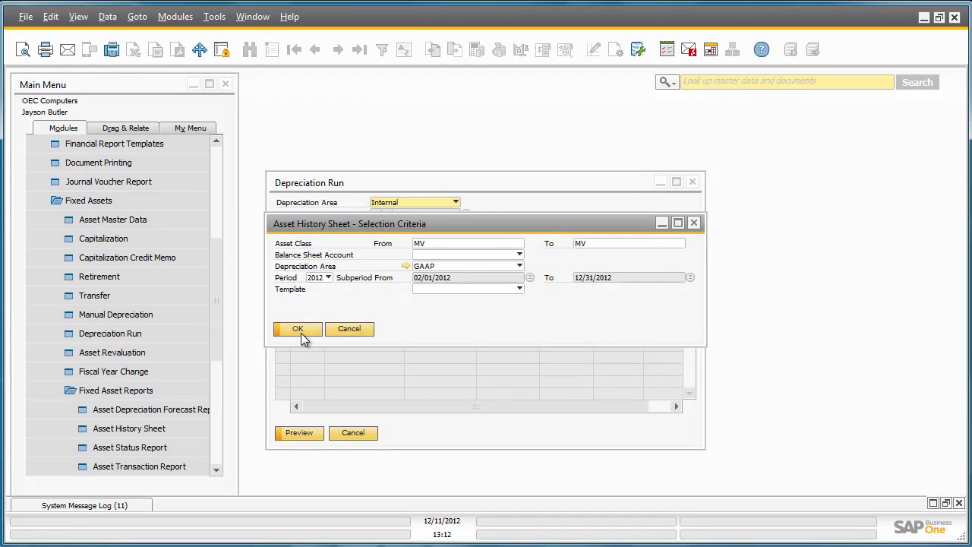
click(300, 331)
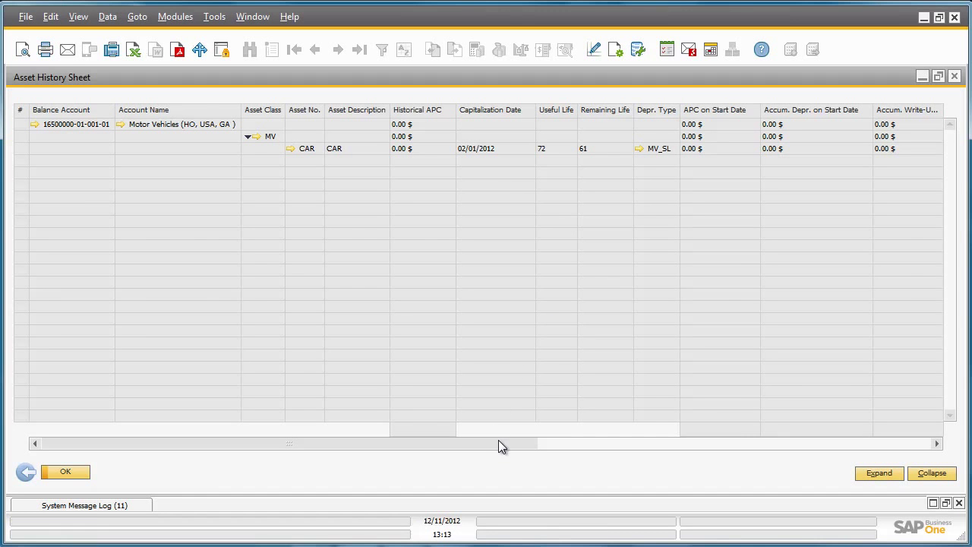
Review CAR's 4,587.00 depreciation and 25,413 NBV, then return to selection criteria
drag(500, 442, 911, 443)
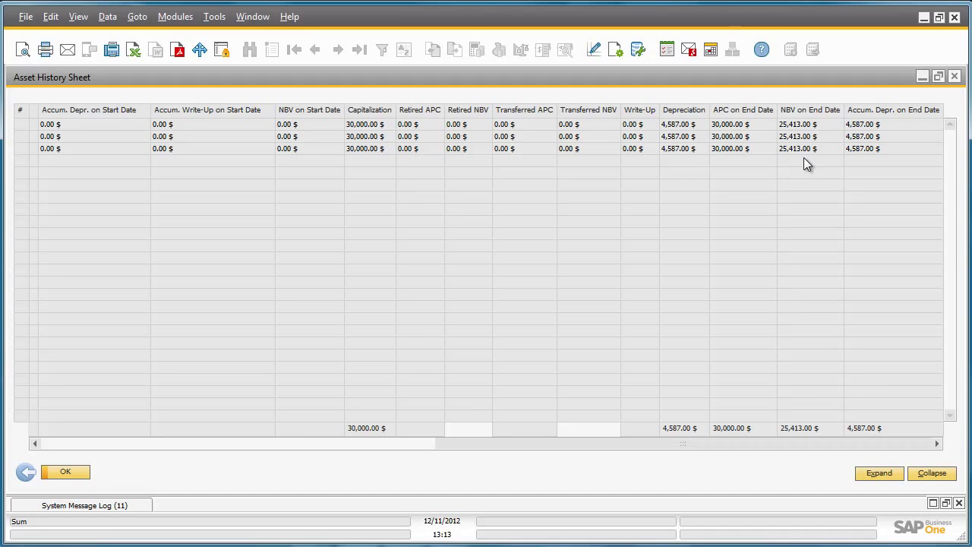
click(26, 471)
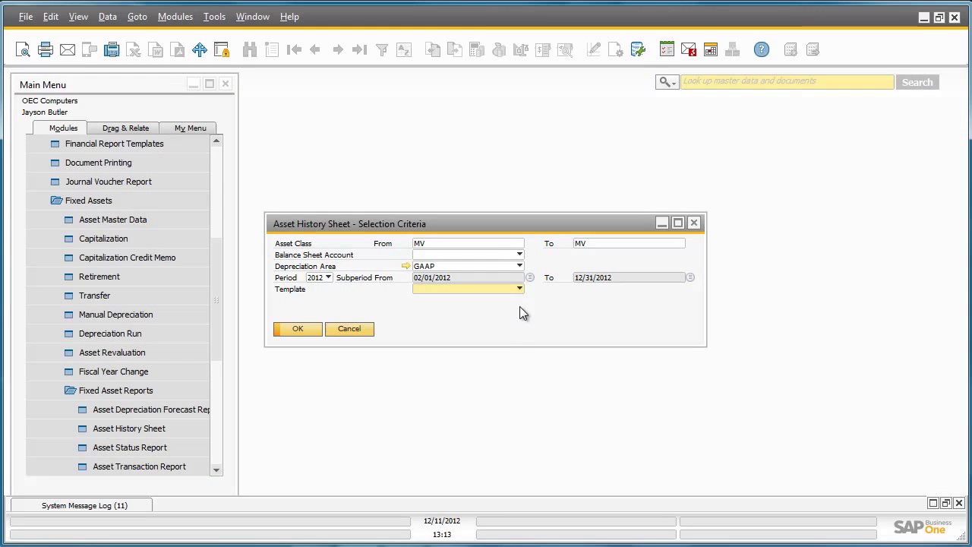
Rerun the MV Asset History Sheet for the Internal depreciation area
click(519, 265)
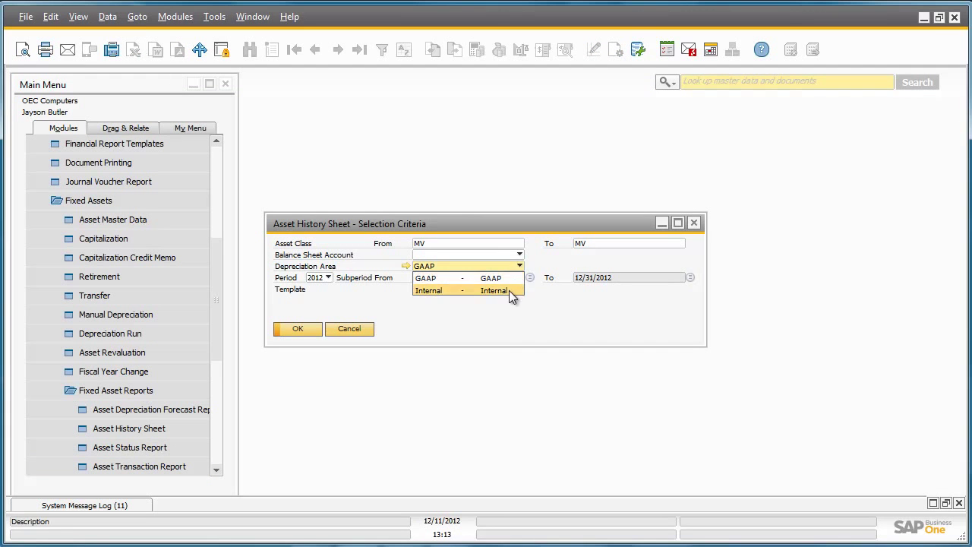
click(509, 290)
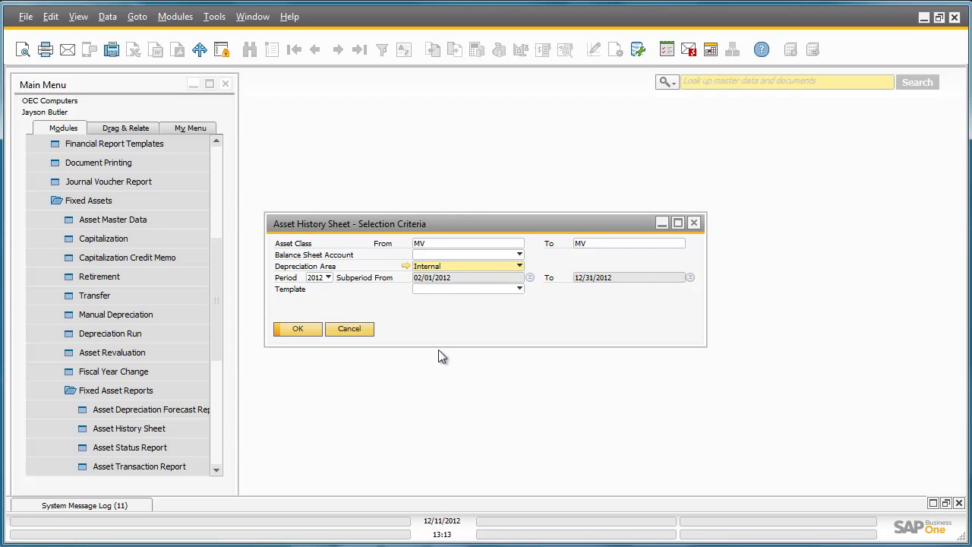
click(297, 332)
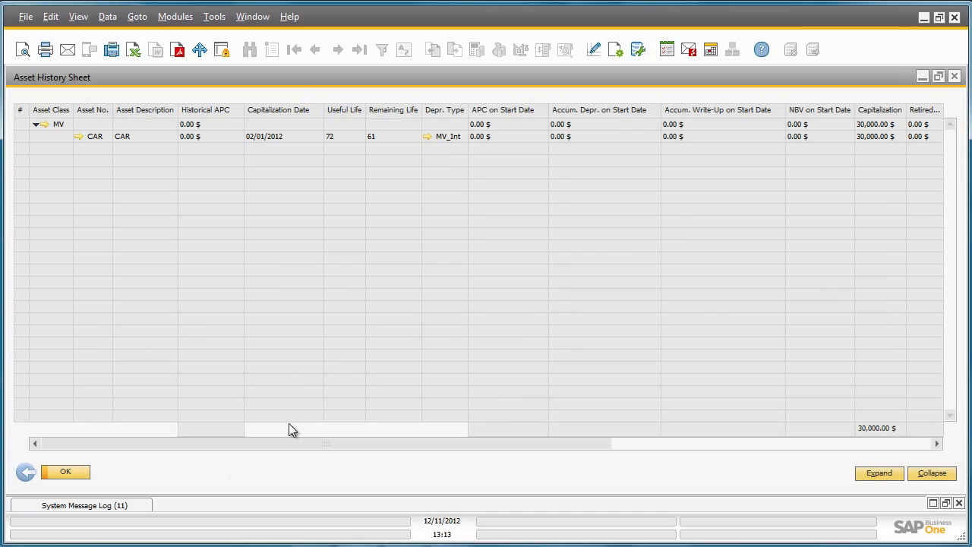
Scroll right to view CAR's 3,432.00 depreciation and 26,568.00 NBV at end date
drag(296, 443, 661, 447)
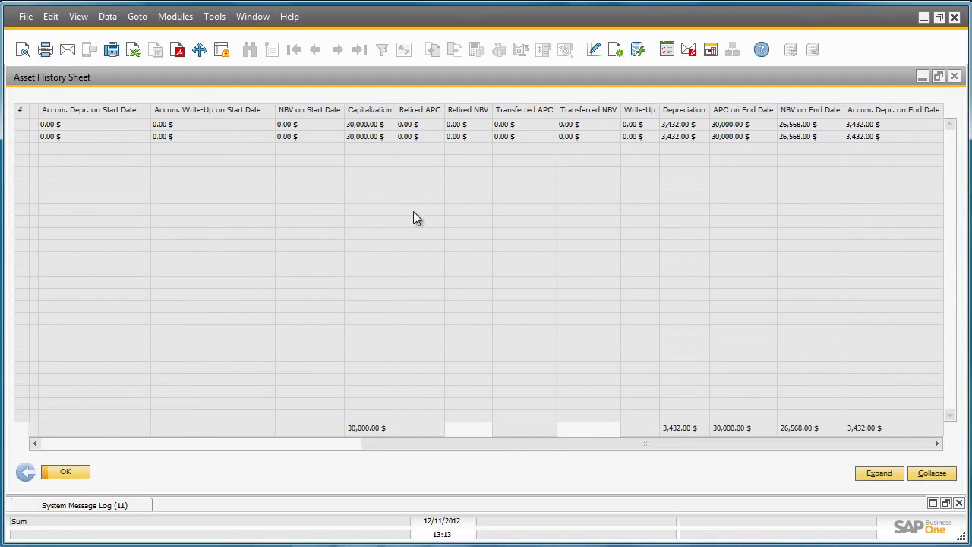